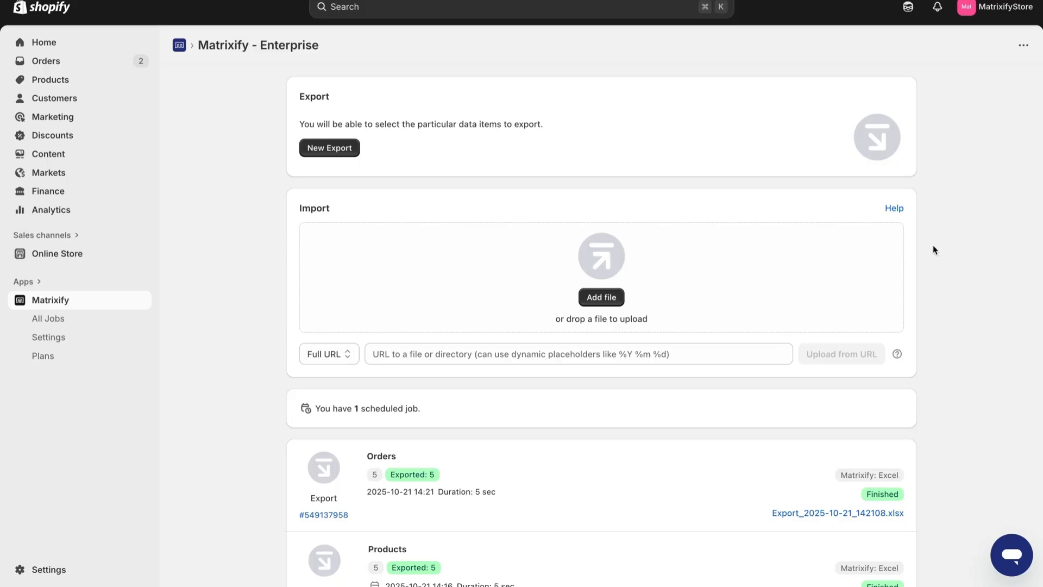
Start a new export and keep Matrixify: Excel as its format.
{"action": "left_click", "coordinate": [345, 148]}
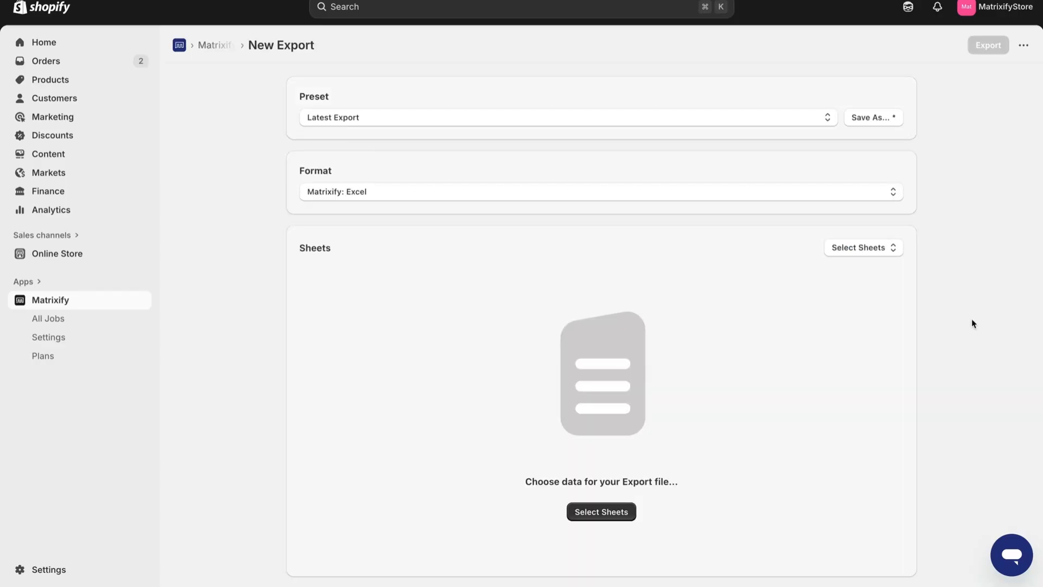
{"action": "left_click", "coordinate": [818, 193]}
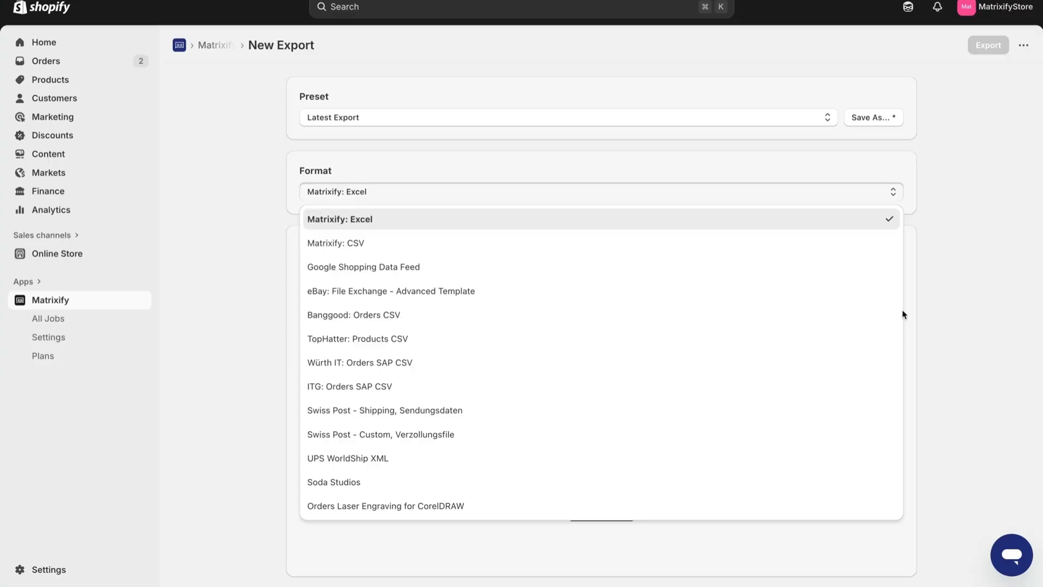
{"action": "left_click", "coordinate": [776, 220]}
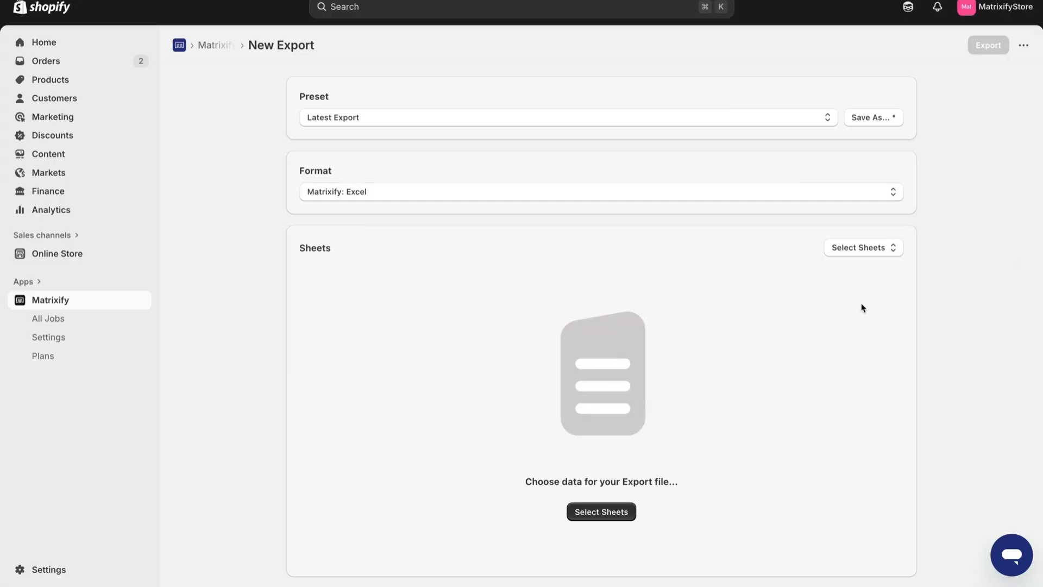
Add the Products sheet to the export and expand its column settings.
{"action": "scroll", "coordinate": [861, 307], "scroll_direction": "down", "scroll_amount": 2}
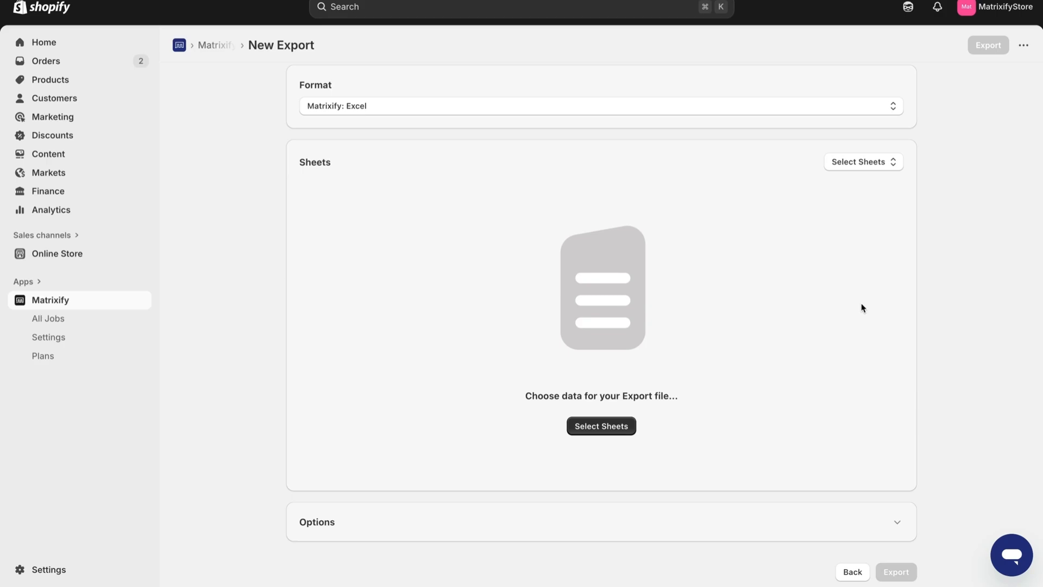
{"action": "left_click", "coordinate": [880, 163]}
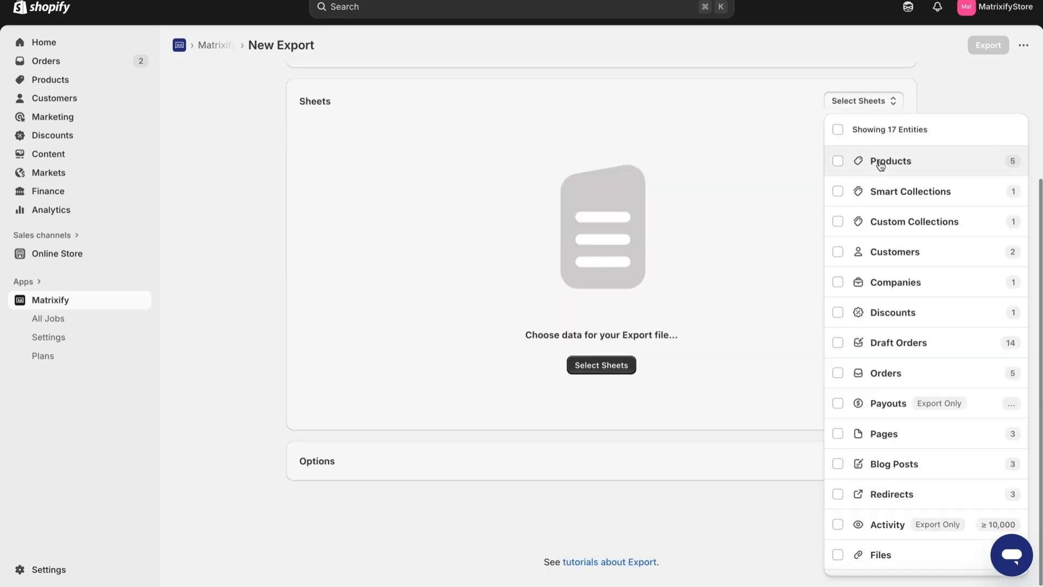
{"action": "left_click", "coordinate": [903, 163]}
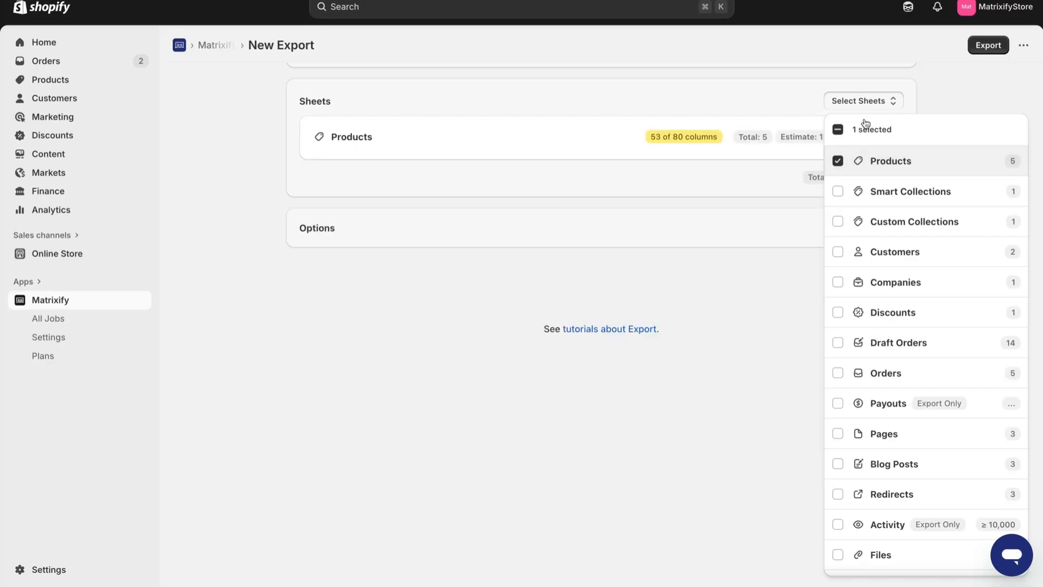
{"action": "left_click", "coordinate": [861, 103]}
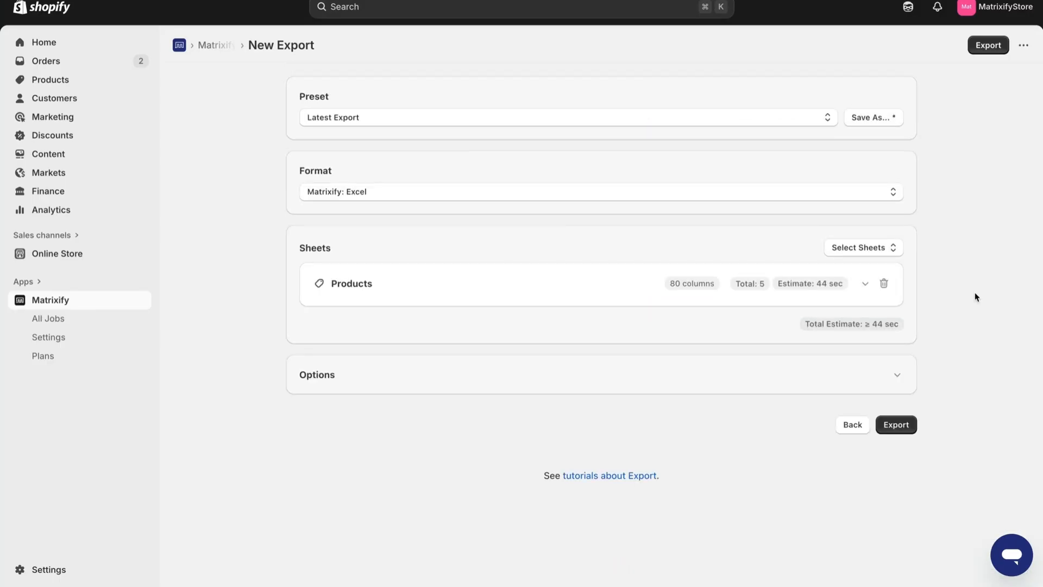
{"action": "left_click", "coordinate": [631, 273]}
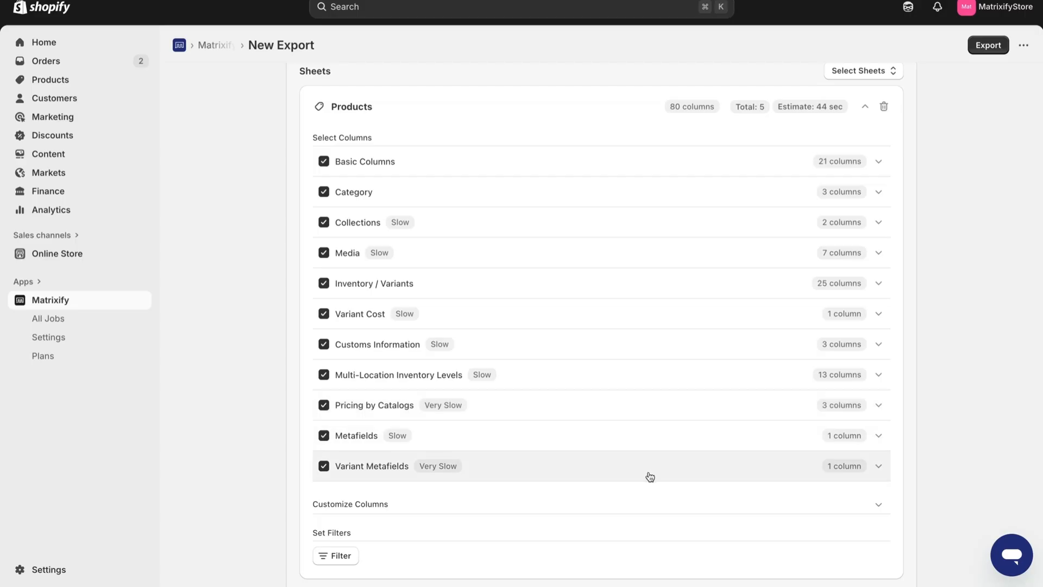
Try excluding individual Basic Columns such as Handle, Title and Body HTML, then the whole group, restoring every selection.
{"action": "left_click", "coordinate": [484, 167]}
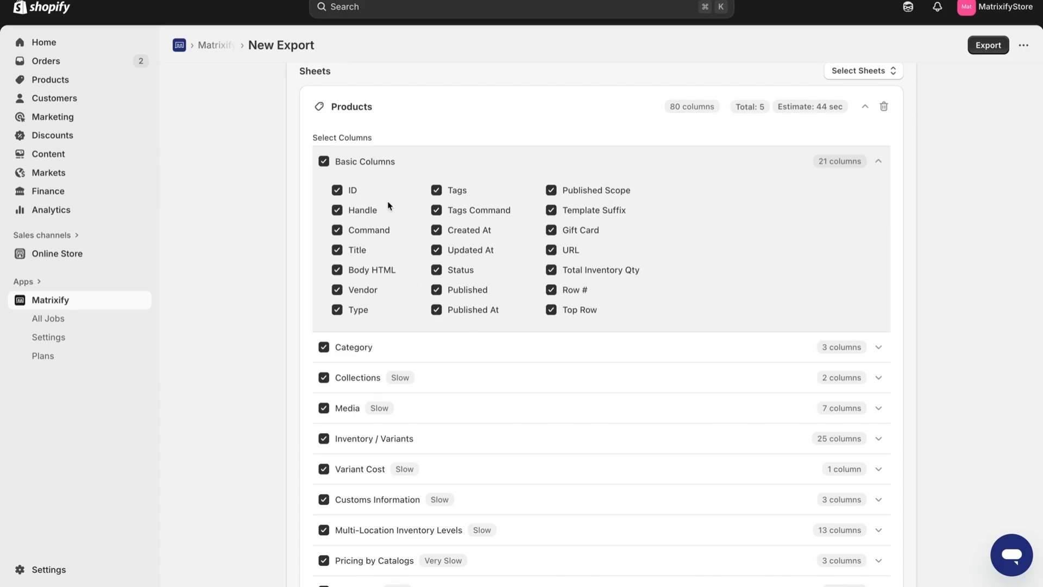
{"action": "left_click", "coordinate": [354, 213]}
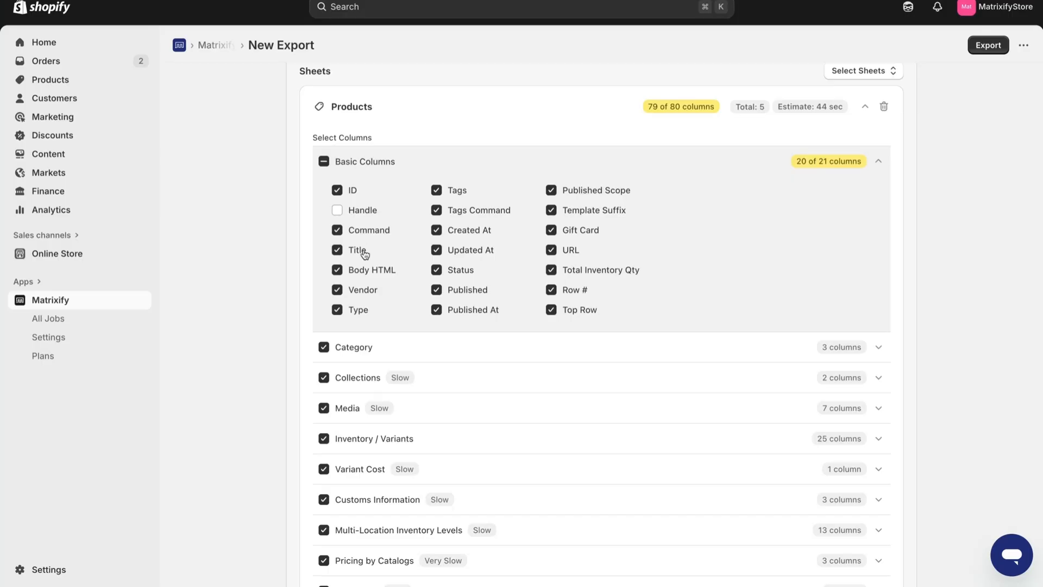
{"action": "left_click", "coordinate": [361, 252]}
{"action": "left_click", "coordinate": [363, 212]}
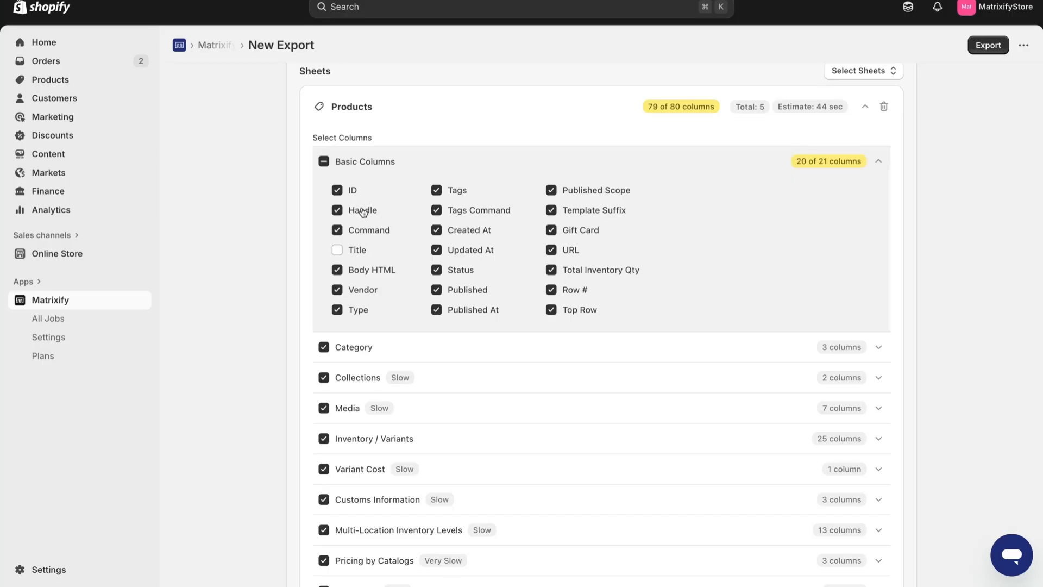
{"action": "left_click", "coordinate": [356, 250]}
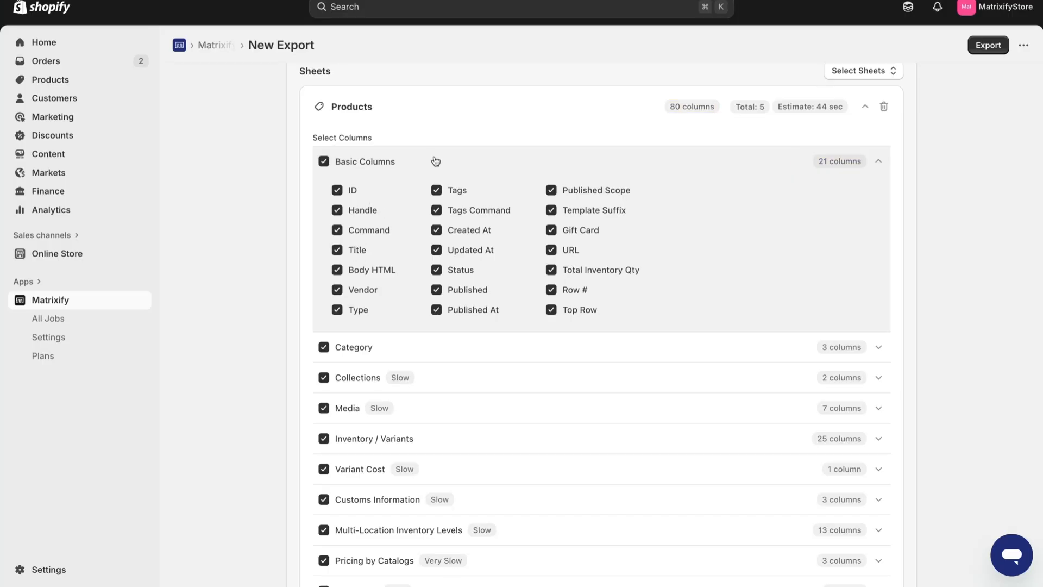
{"action": "left_click", "coordinate": [354, 267]}
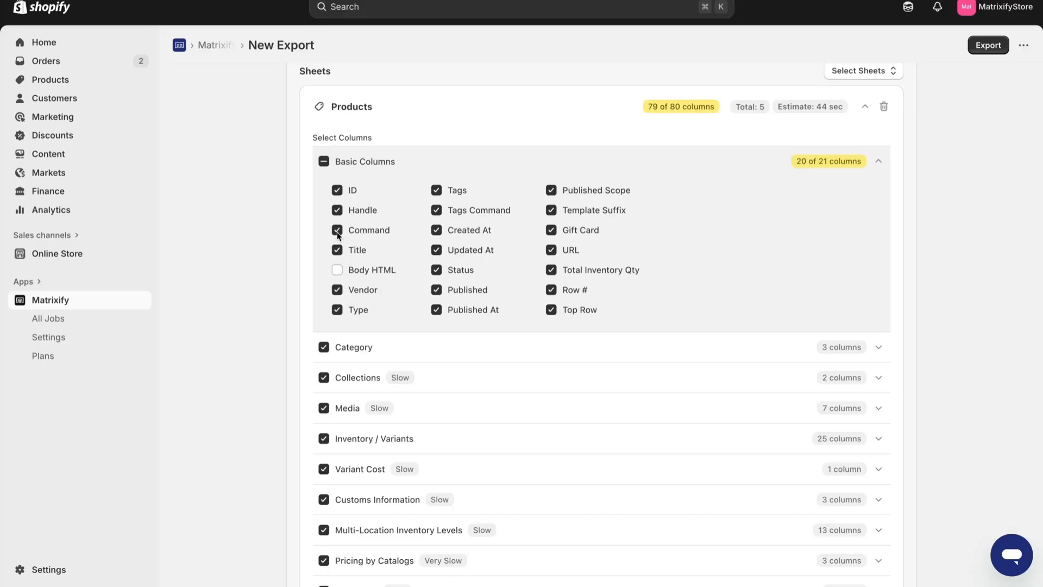
{"action": "left_click", "coordinate": [357, 231]}
{"action": "left_click", "coordinate": [439, 232]}
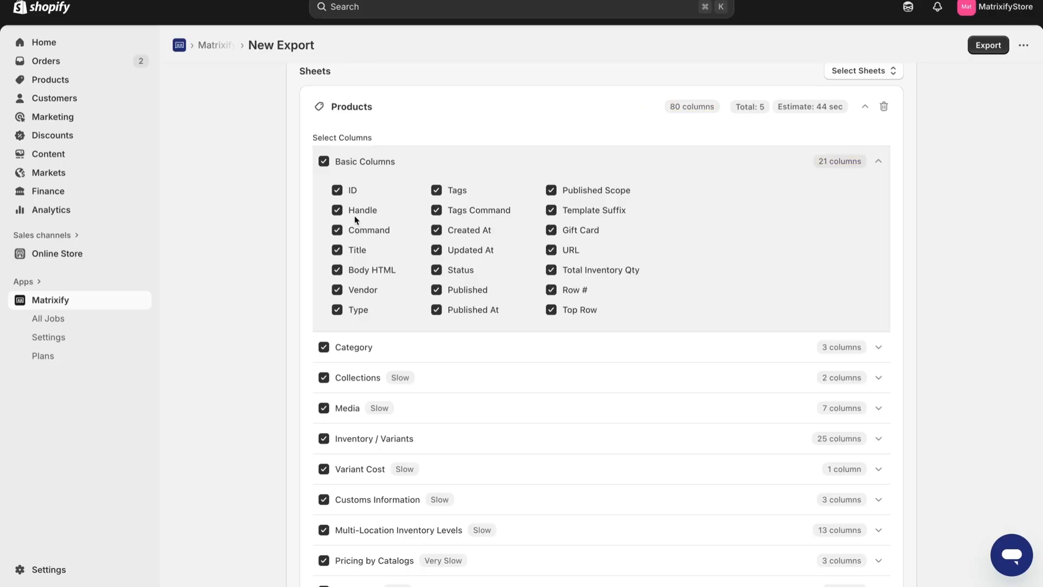
{"action": "left_click", "coordinate": [324, 161]}
{"action": "left_click", "coordinate": [323, 162]}
{"action": "left_click", "coordinate": [491, 157]}
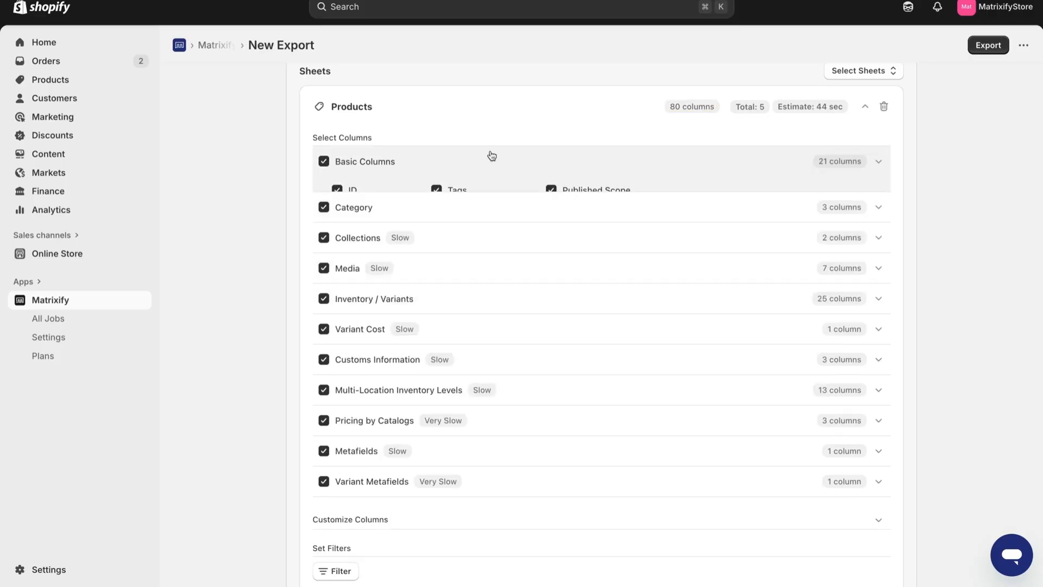
Examine which columns the Category, Collections and Media groups of the Products sheet contain.
{"action": "left_click", "coordinate": [402, 198]}
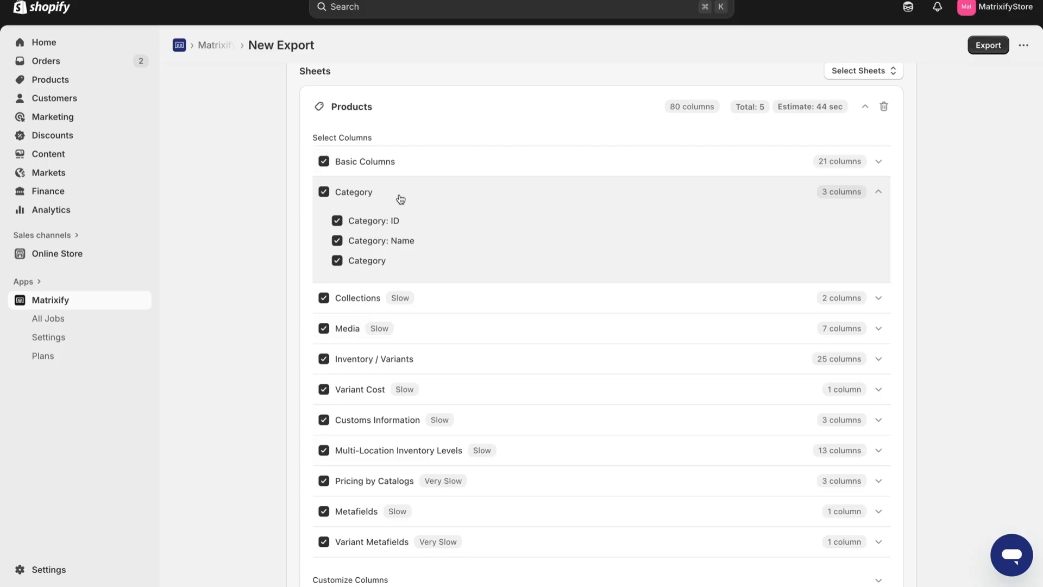
{"action": "left_click", "coordinate": [401, 199]}
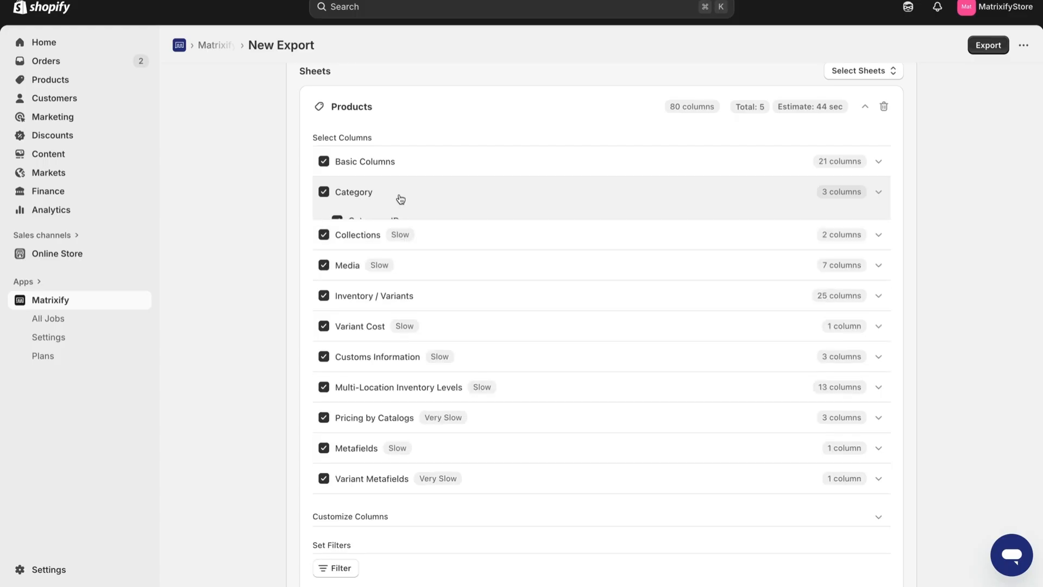
{"action": "left_click", "coordinate": [440, 228]}
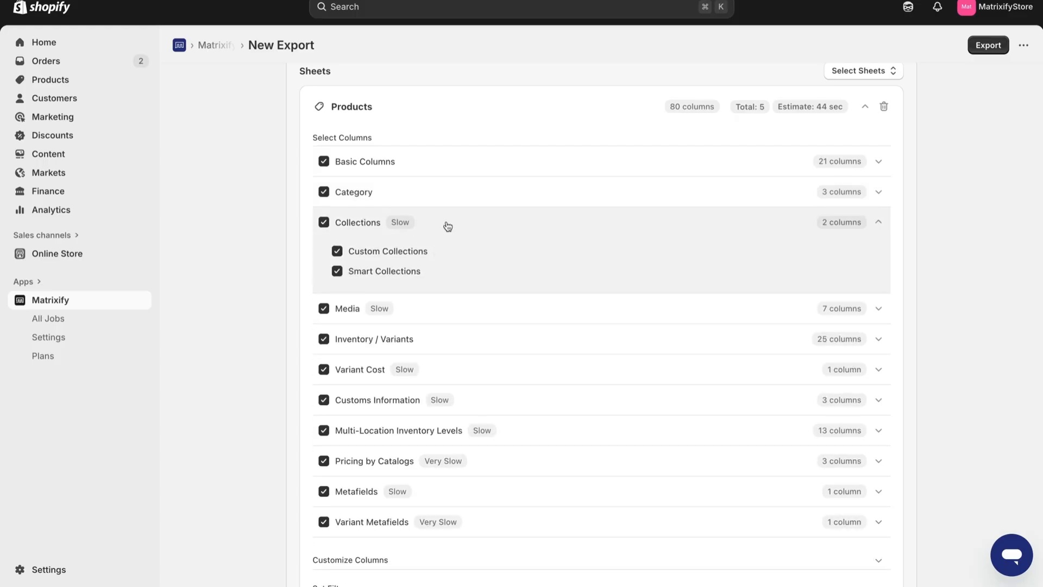
{"action": "left_click", "coordinate": [449, 227]}
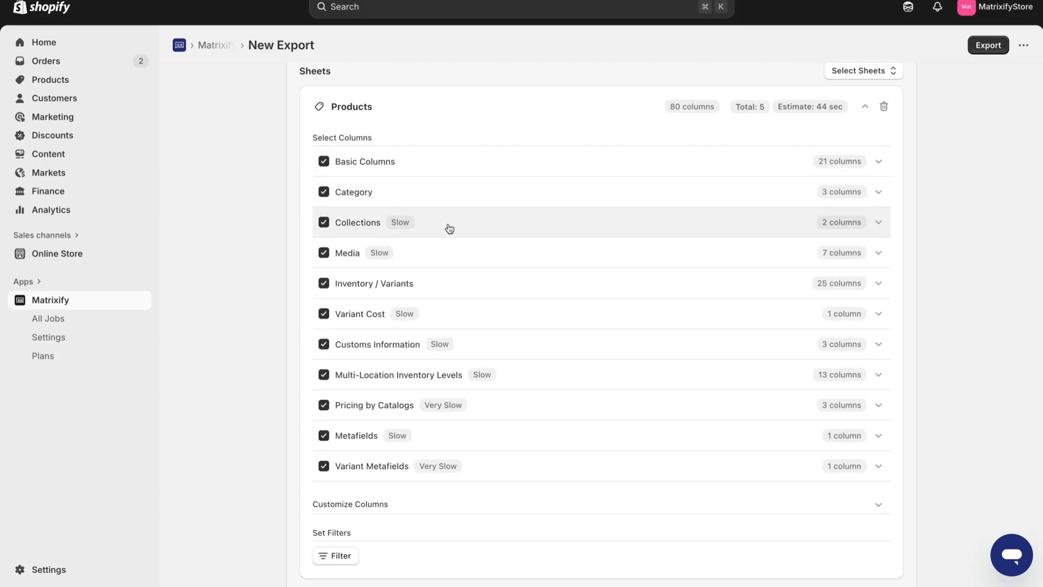
{"action": "left_click", "coordinate": [445, 249]}
{"action": "left_click", "coordinate": [445, 249]}
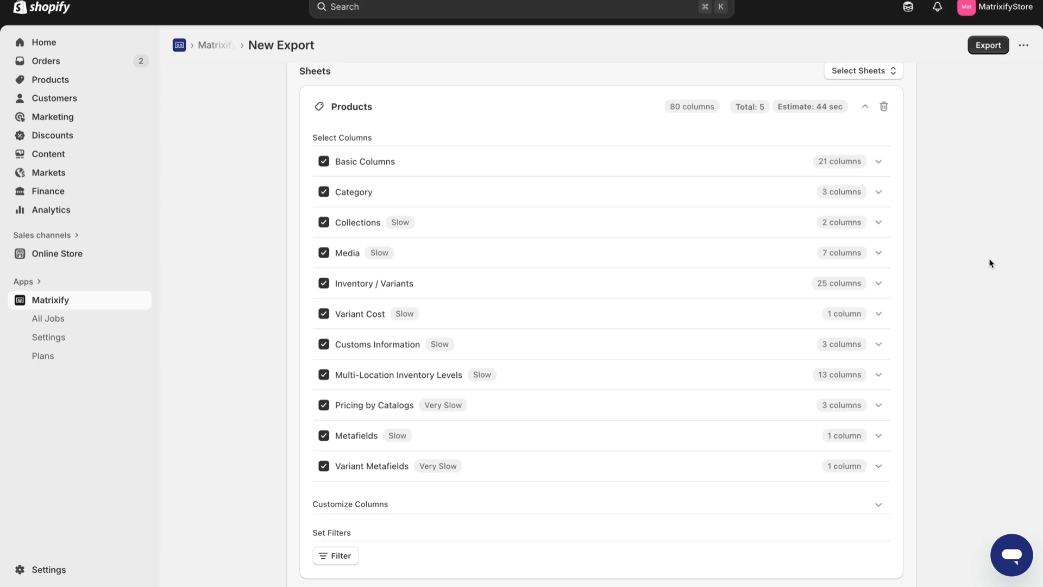
Reorder the Products columns: Title first, Variant Requires Shipping after Variant ID, and Variant Inventory Policy after Image Command.
{"action": "scroll", "coordinate": [929, 298], "scroll_direction": "down", "scroll_amount": 1}
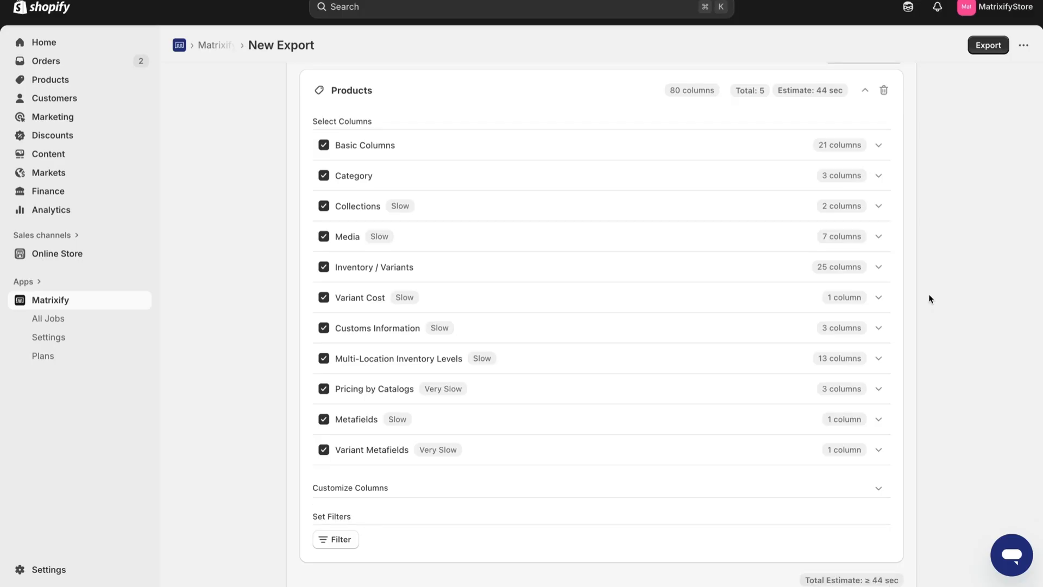
{"action": "scroll", "coordinate": [223, 470], "scroll_direction": "down", "scroll_amount": 5}
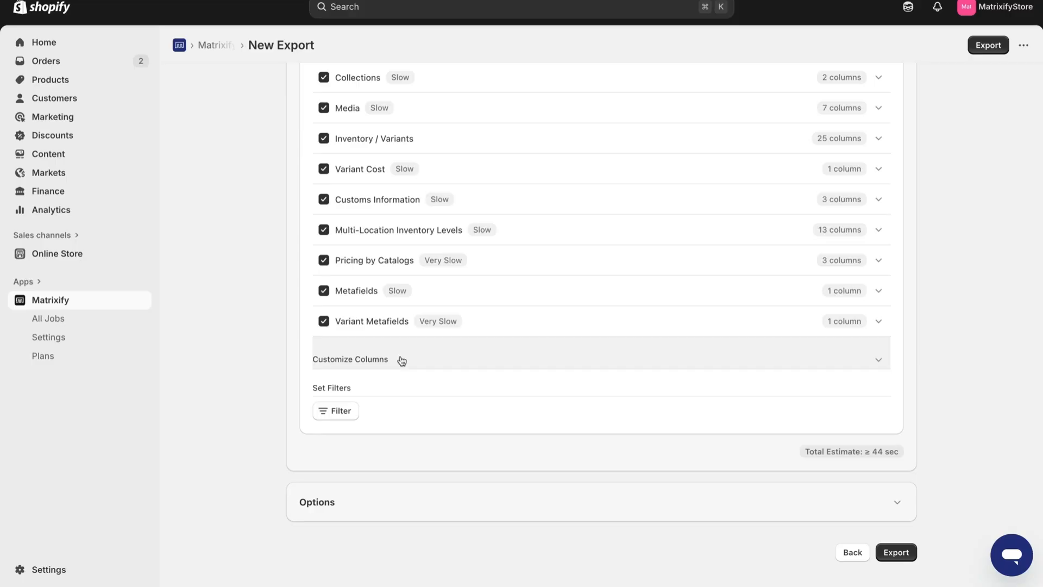
{"action": "left_click", "coordinate": [399, 359]}
{"action": "scroll", "coordinate": [667, 434], "scroll_direction": "down", "scroll_amount": 5}
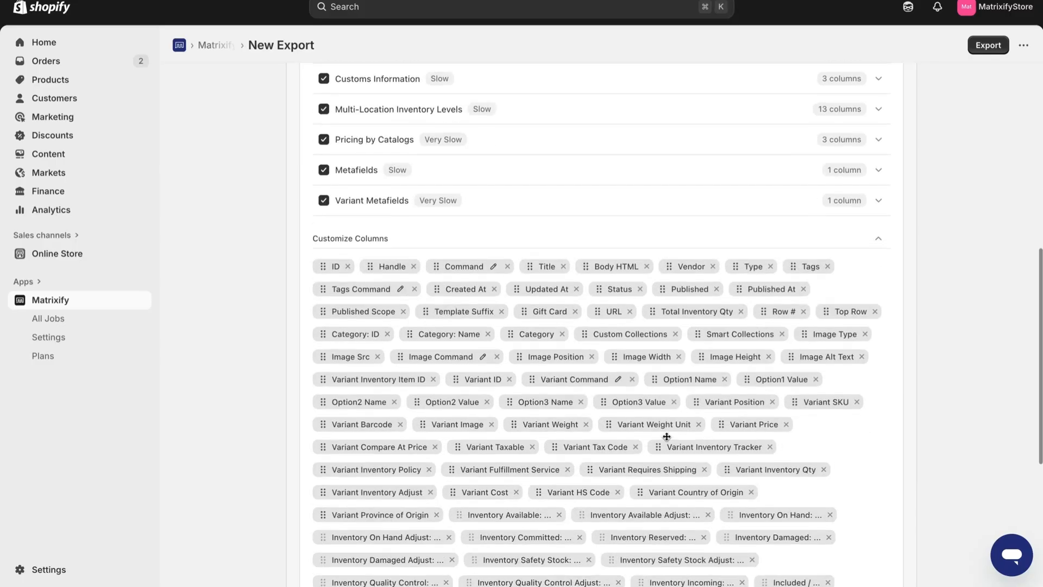
{"action": "scroll", "coordinate": [895, 344], "scroll_direction": "up", "scroll_amount": 1}
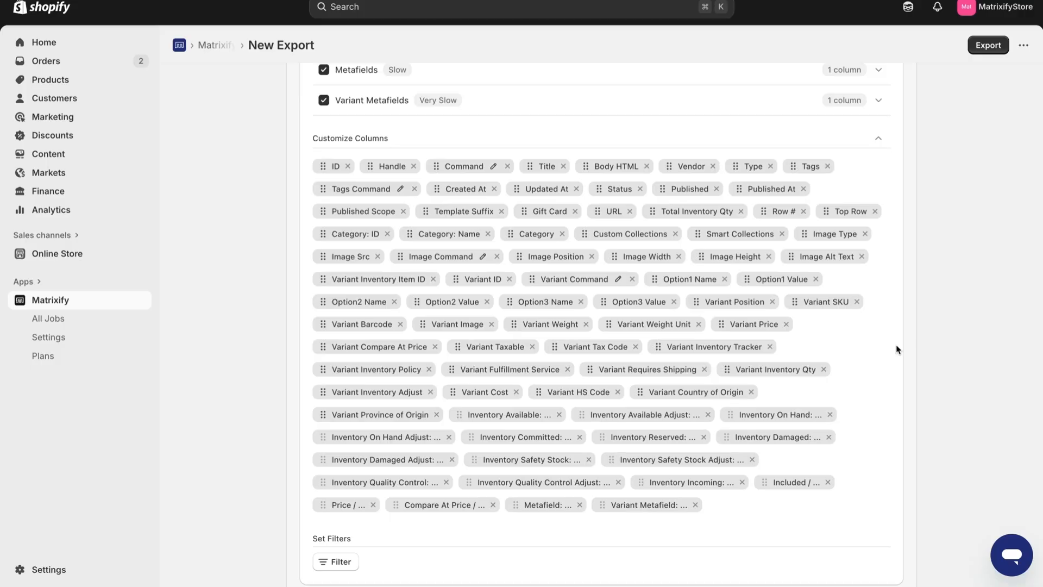
{"action": "left_click_drag", "start_coordinate": [531, 168], "coordinate": [326, 168]}
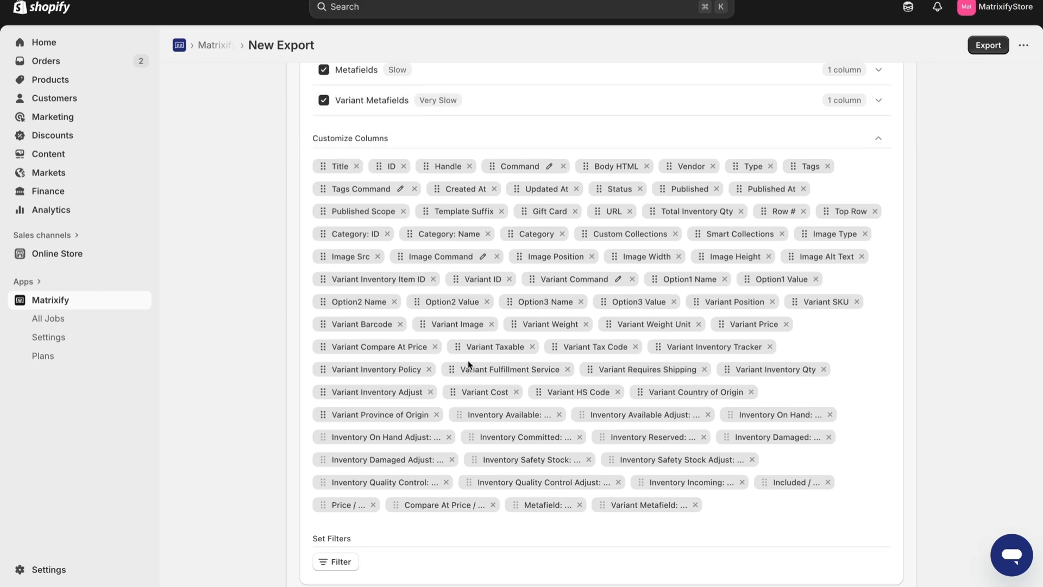
{"action": "left_click_drag", "start_coordinate": [590, 369], "coordinate": [493, 280]}
{"action": "left_click_drag", "start_coordinate": [324, 369], "coordinate": [617, 267]}
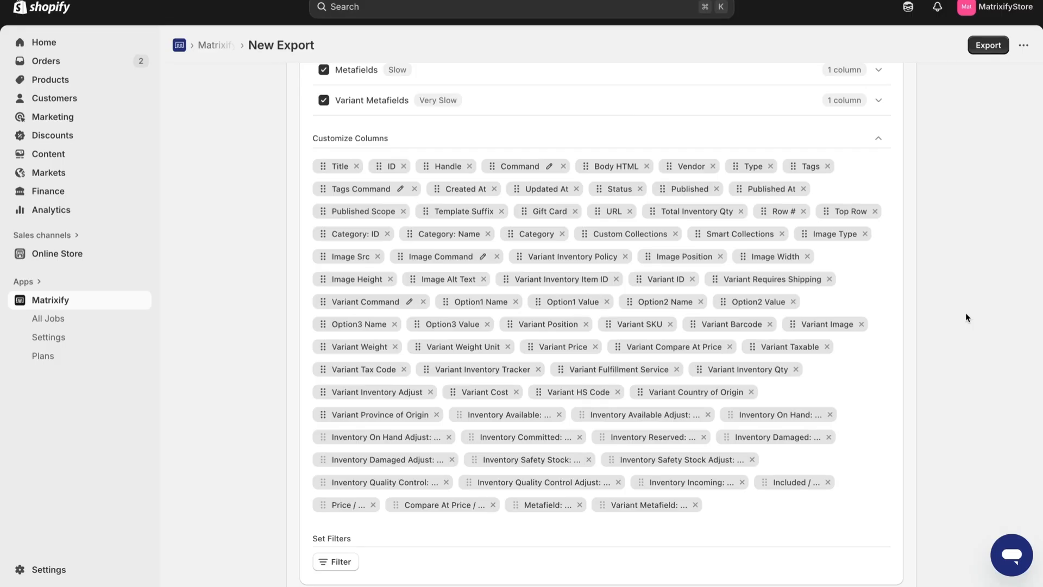
Remove the Option1 Name and Option1 Value columns from the Products sheet.
{"action": "left_click", "coordinate": [516, 302]}
{"action": "left_click", "coordinate": [516, 302]}
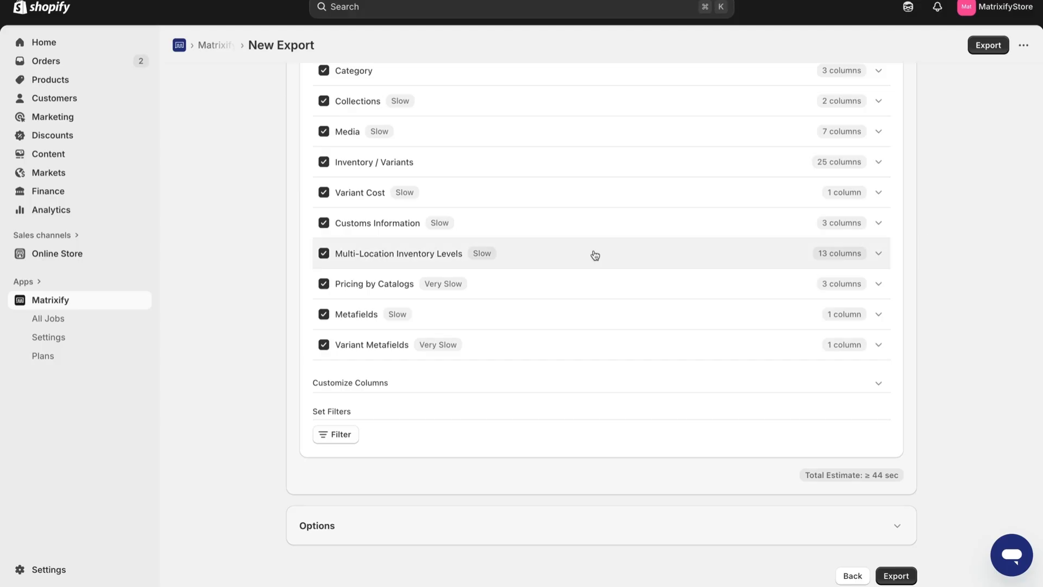
Look through the filter criteria available for the Products sheet.
{"action": "left_click", "coordinate": [326, 440]}
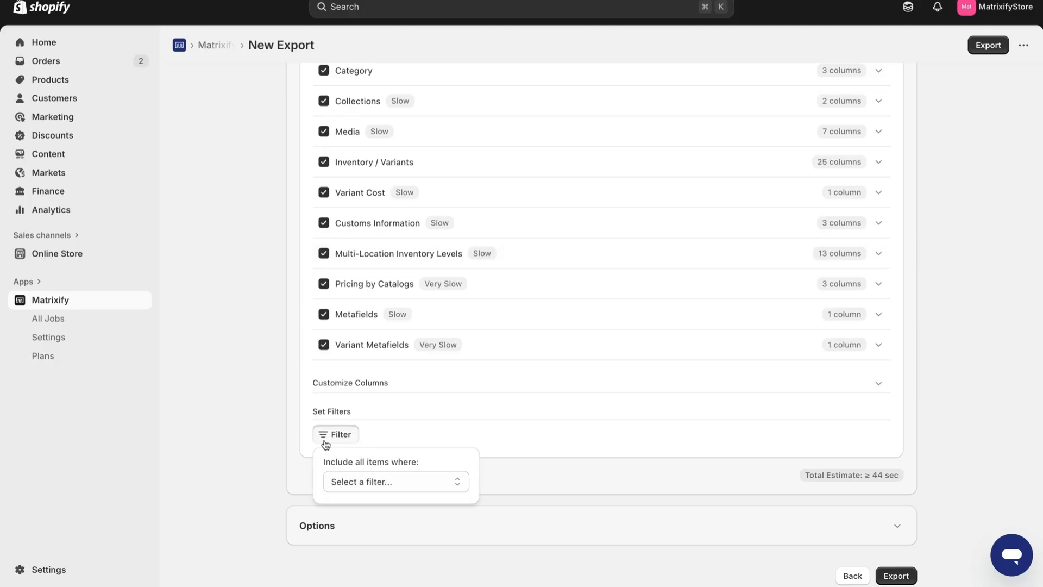
{"action": "left_click", "coordinate": [397, 476]}
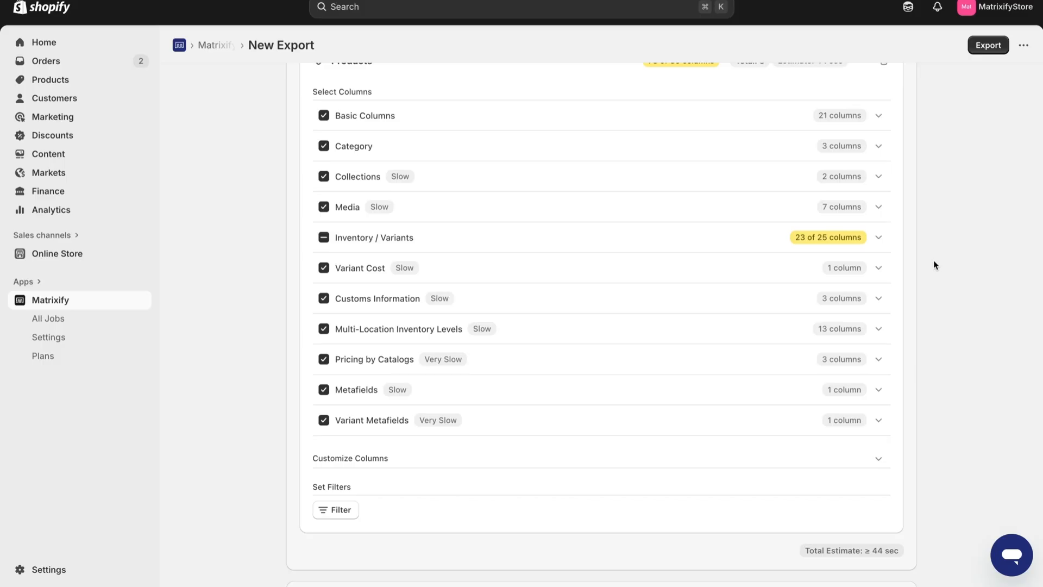
Examine the Namespace criterion and its comparison options for restricting the Metafields column of the Products sheet.
{"action": "left_click", "coordinate": [656, 387]}
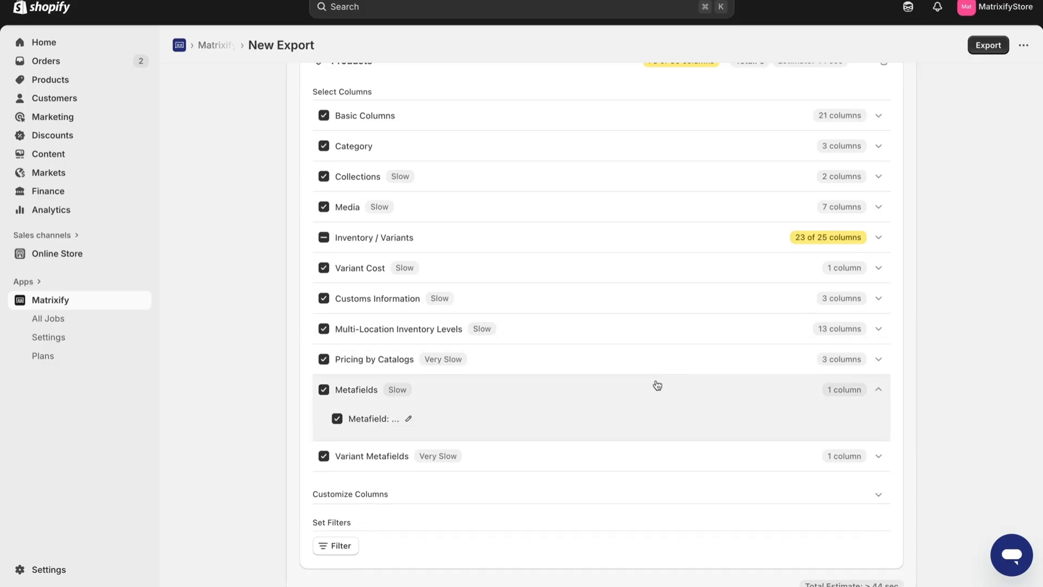
{"action": "scroll", "coordinate": [675, 453], "scroll_direction": "down", "scroll_amount": 2}
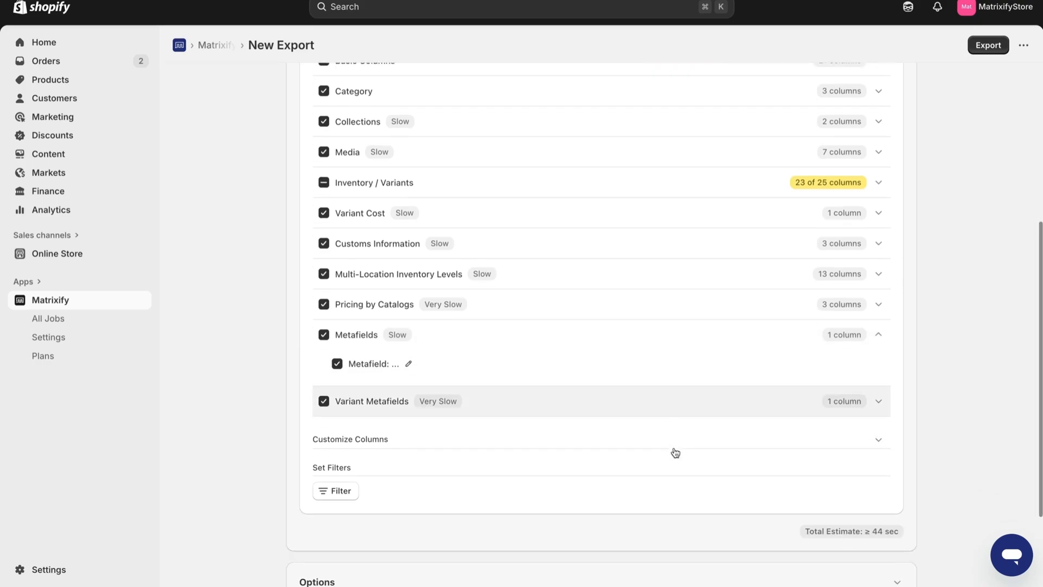
{"action": "left_click", "coordinate": [410, 363]}
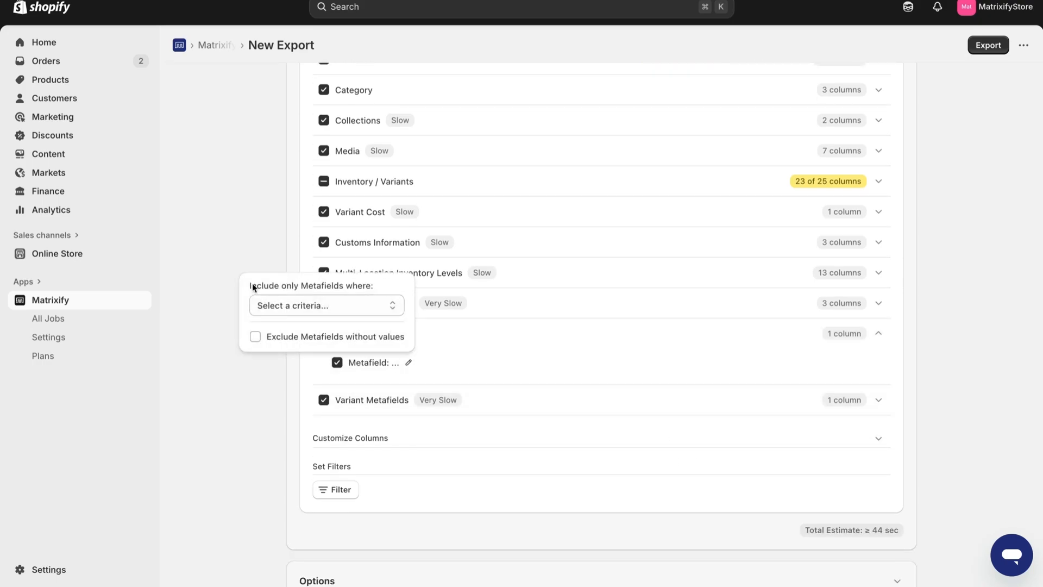
{"action": "left_click", "coordinate": [385, 305]}
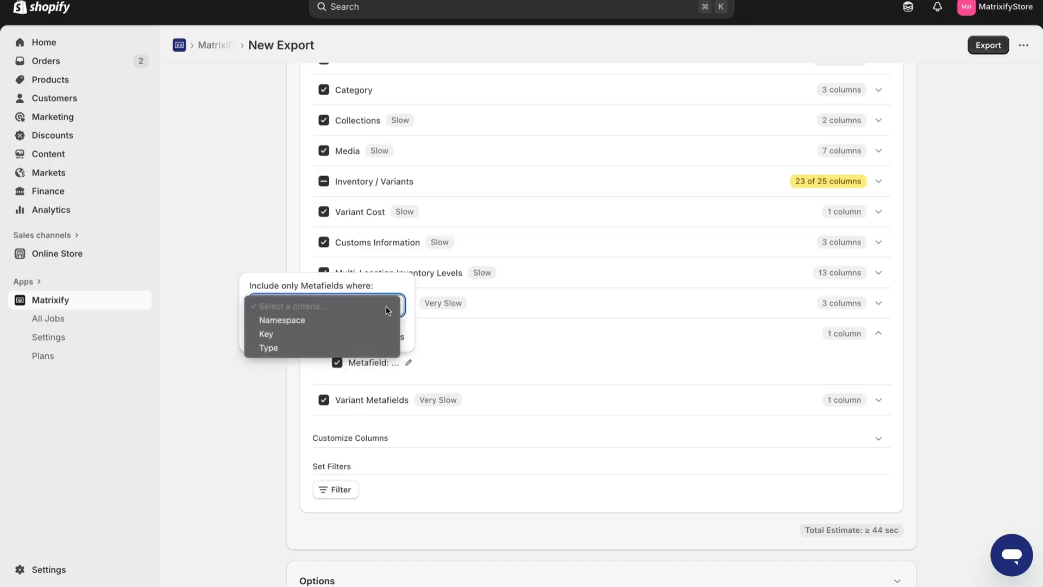
{"action": "left_click", "coordinate": [340, 320]}
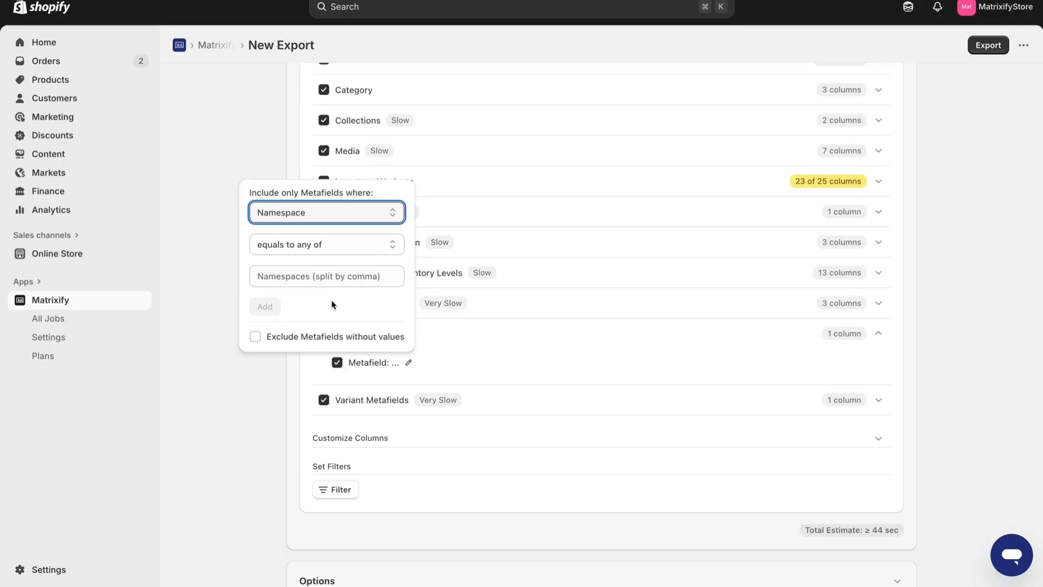
{"action": "left_click", "coordinate": [353, 244]}
{"action": "left_click", "coordinate": [405, 241]}
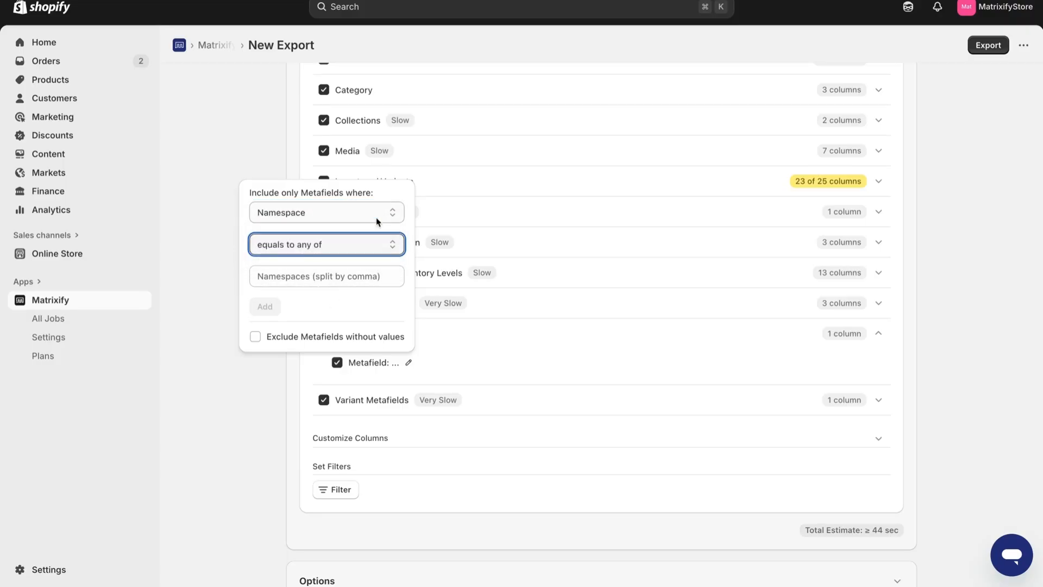
Look through the Key and Type criteria for the Metafields column, including the selectable metafield types.
{"action": "left_click", "coordinate": [343, 213]}
{"action": "left_click", "coordinate": [343, 227]}
{"action": "left_click", "coordinate": [386, 212]}
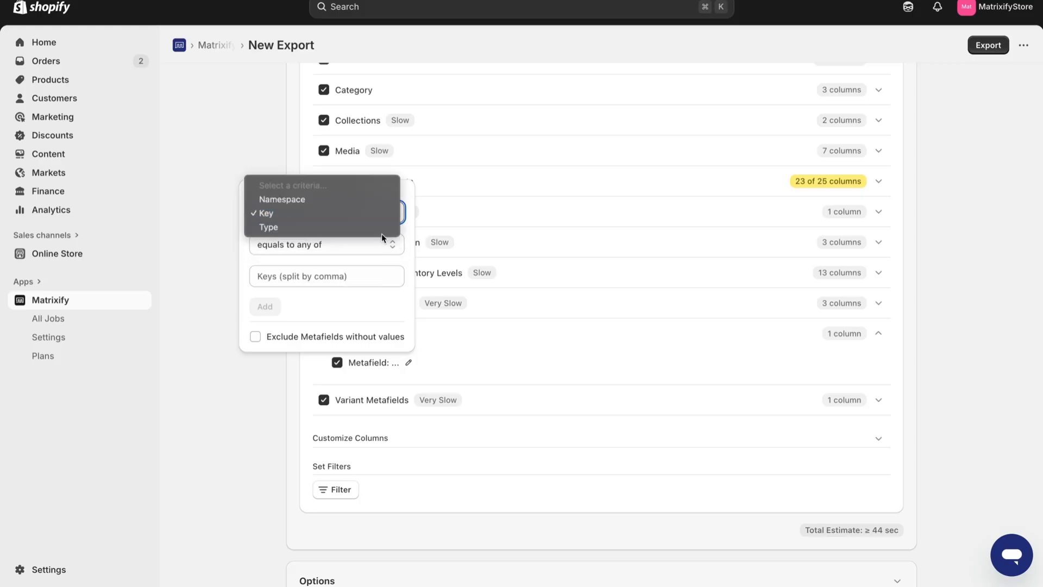
{"action": "left_click", "coordinate": [372, 252]}
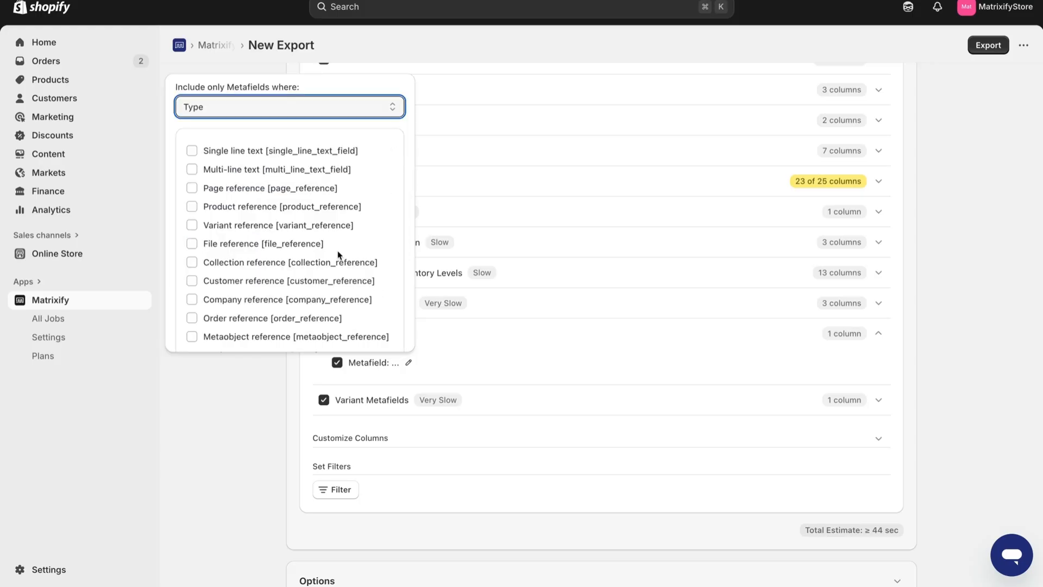
{"action": "scroll", "coordinate": [315, 296], "scroll_direction": "down", "scroll_amount": 1}
{"action": "scroll", "coordinate": [315, 296], "scroll_direction": "down", "scroll_amount": 10}
{"action": "scroll", "coordinate": [315, 296], "scroll_direction": "up", "scroll_amount": 12}
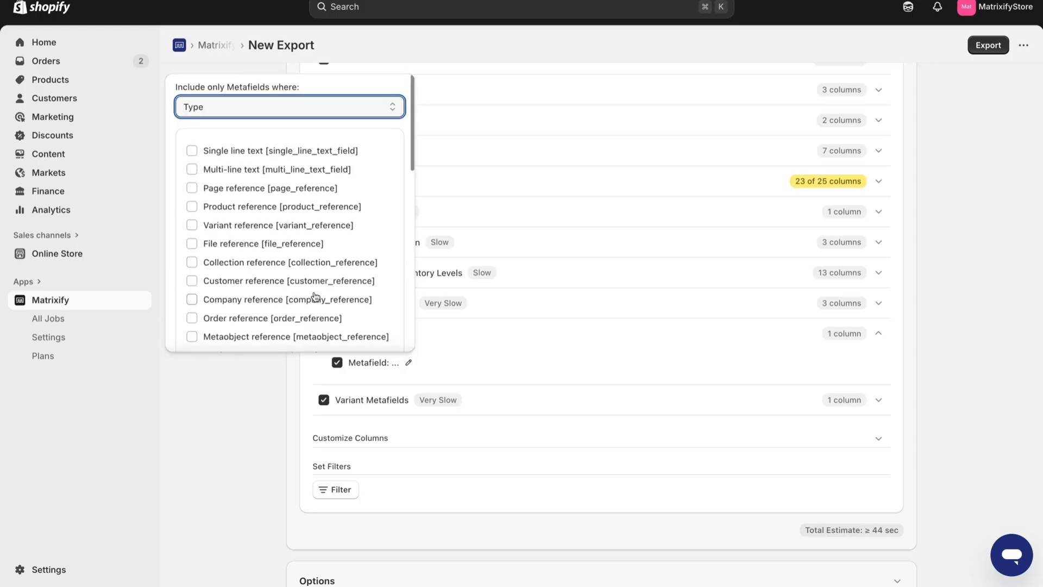
{"action": "left_click", "coordinate": [367, 107]}
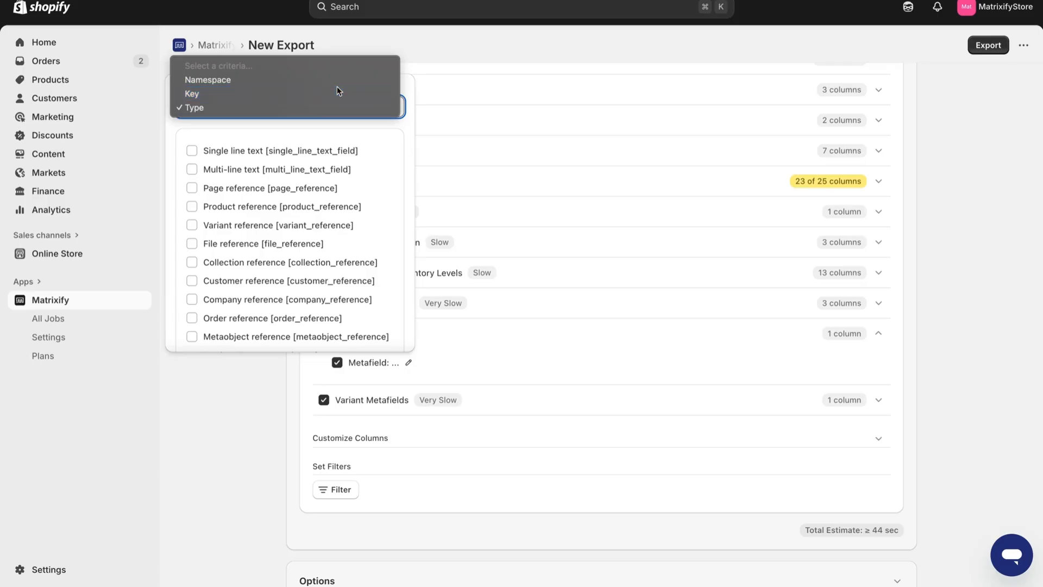
{"action": "left_click", "coordinate": [336, 90]}
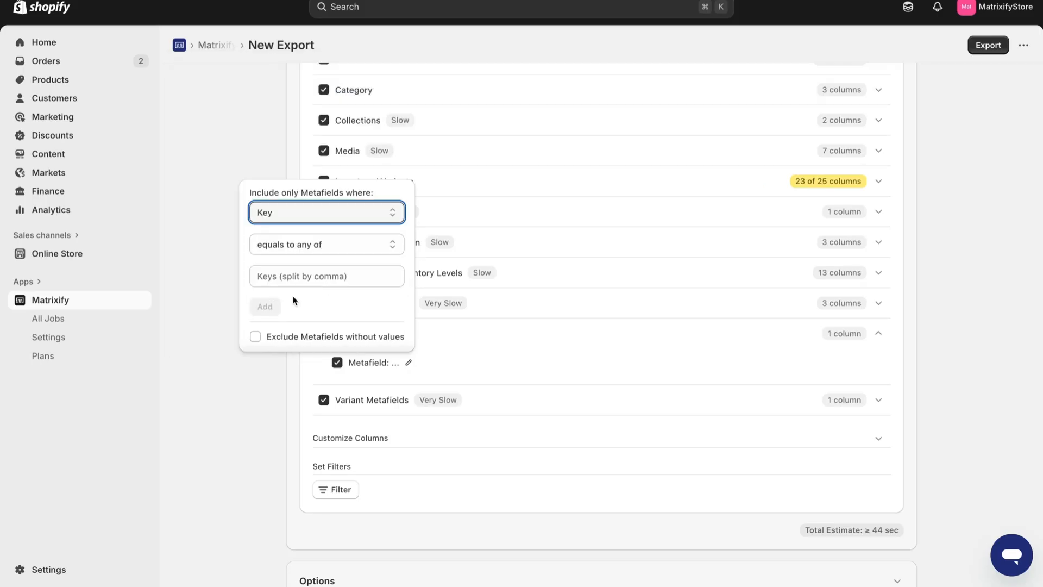
Try excluding metafields without values from the Metafields column, clear that option again and collapse the group.
{"action": "left_click", "coordinate": [300, 337]}
{"action": "left_click", "coordinate": [535, 371]}
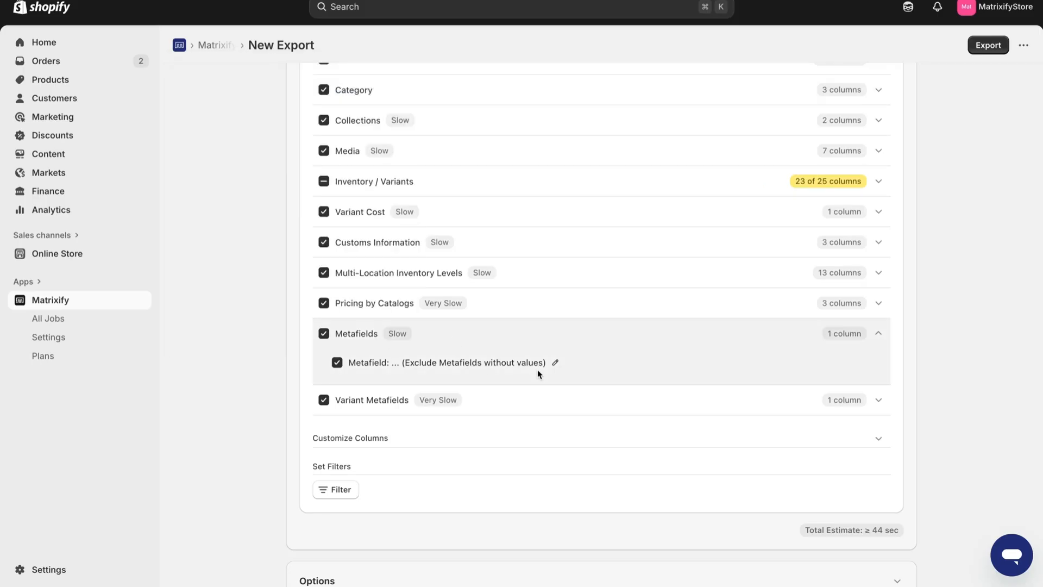
{"action": "left_click", "coordinate": [555, 362]}
{"action": "left_click", "coordinate": [498, 337]}
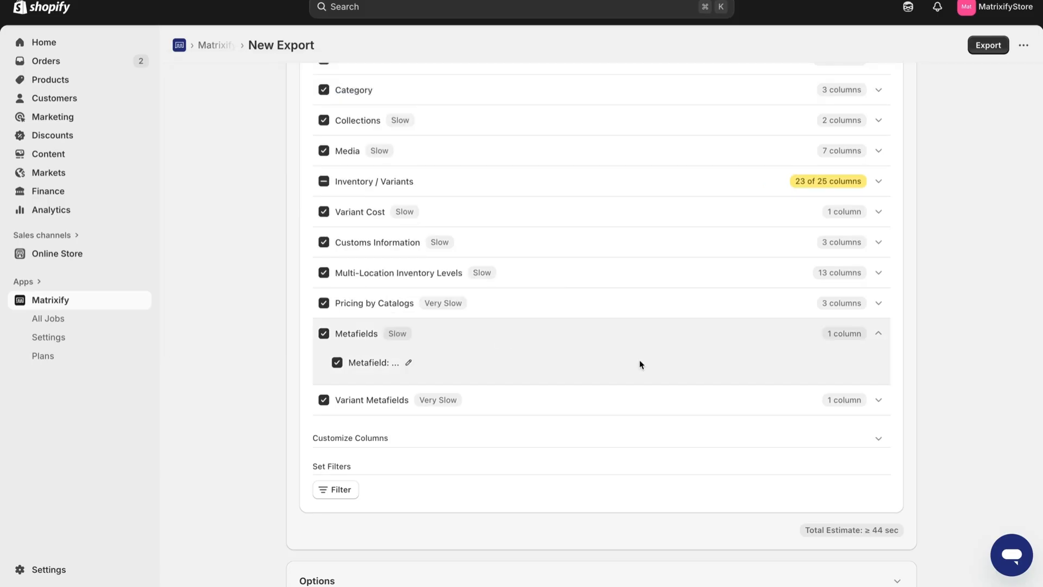
{"action": "left_click", "coordinate": [579, 335]}
Examine the criteria available for restricting the Variant Metafields column.
{"action": "left_click", "coordinate": [449, 368]}
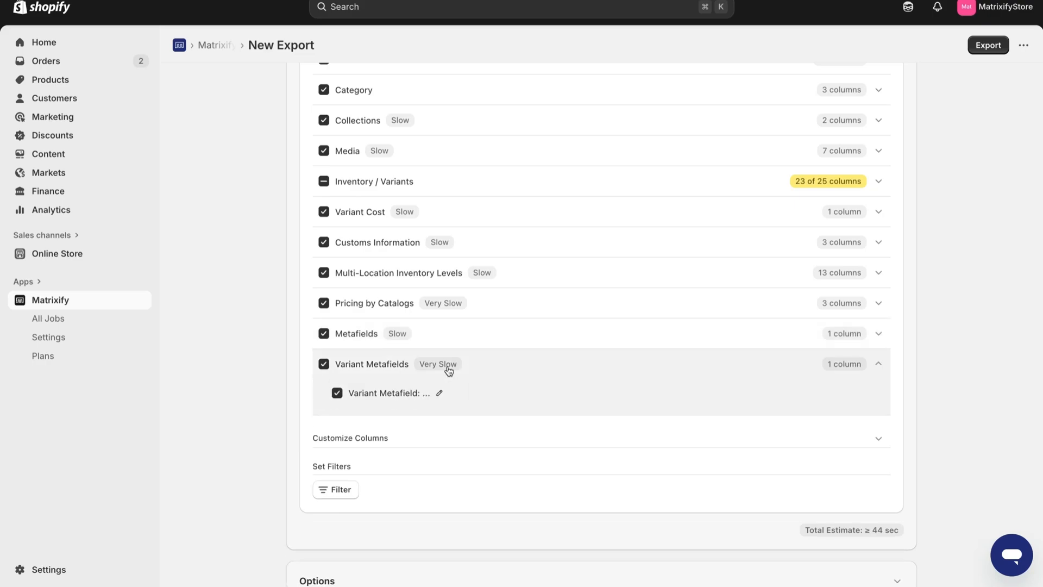
{"action": "left_click", "coordinate": [439, 392]}
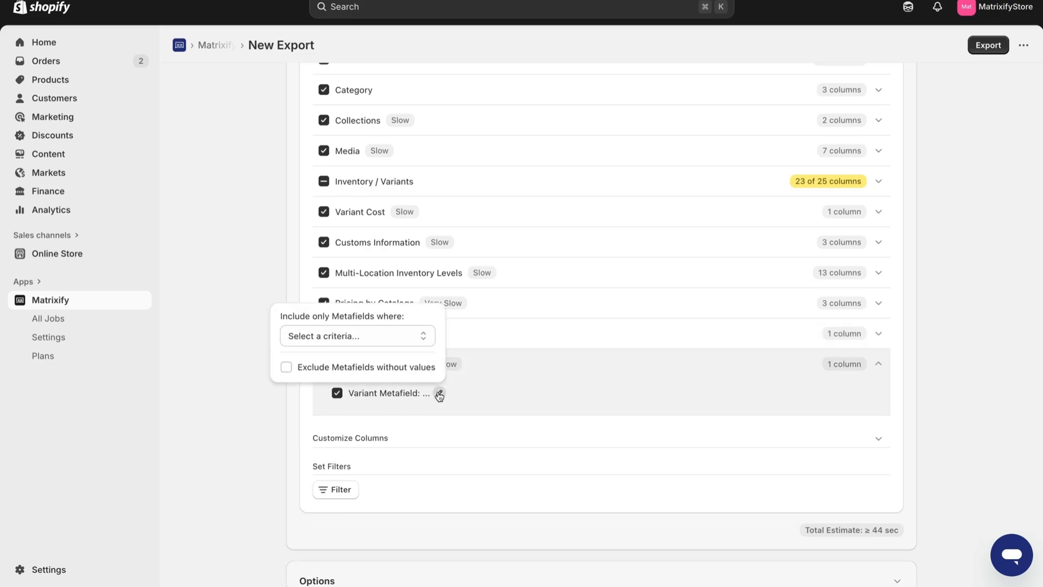
{"action": "left_click", "coordinate": [348, 337]}
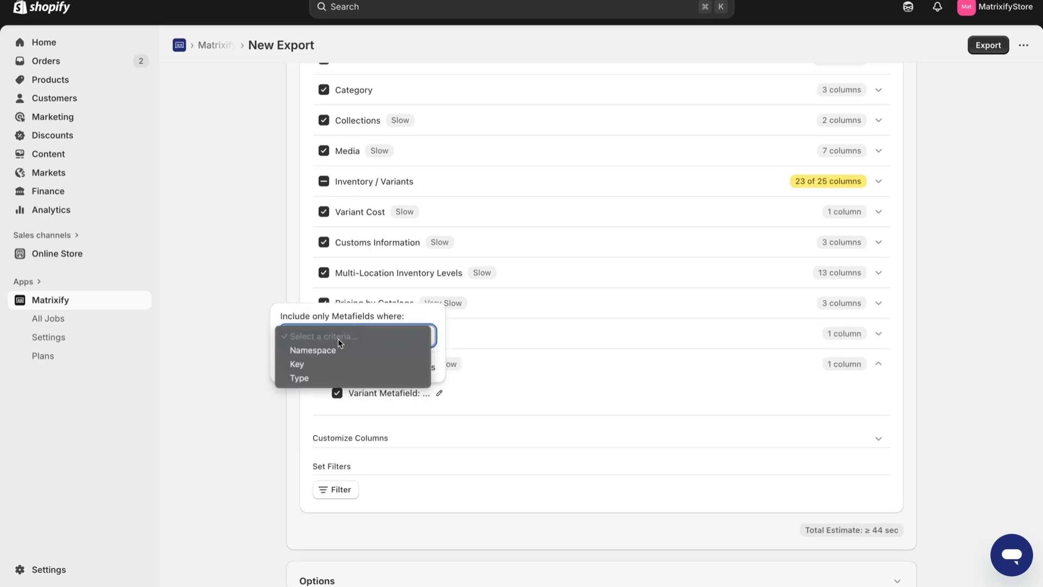
{"action": "left_click", "coordinate": [387, 317]}
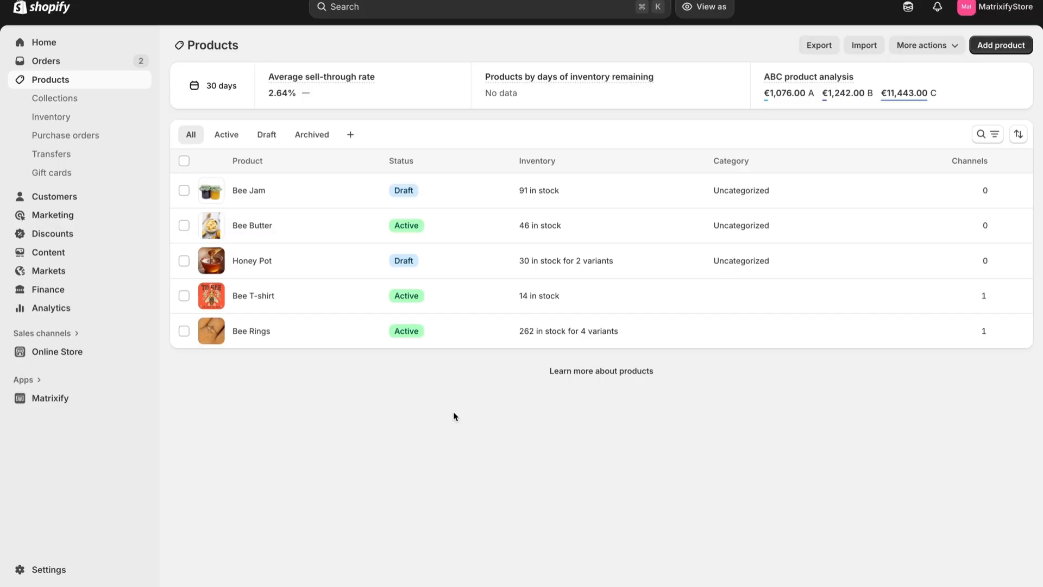
Select the products Bee T-shirt, Bee Butter and Bee Jam and export the selection with Matrixify.
{"action": "left_click", "coordinate": [183, 295]}
{"action": "left_click", "coordinate": [184, 225]}
{"action": "left_click", "coordinate": [184, 190]}
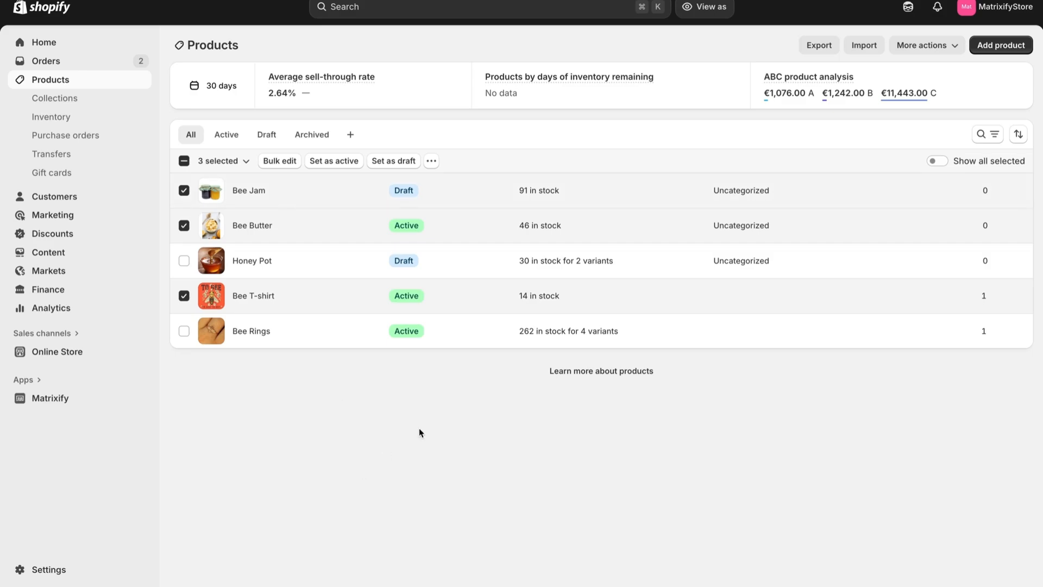
{"action": "left_click", "coordinate": [431, 161]}
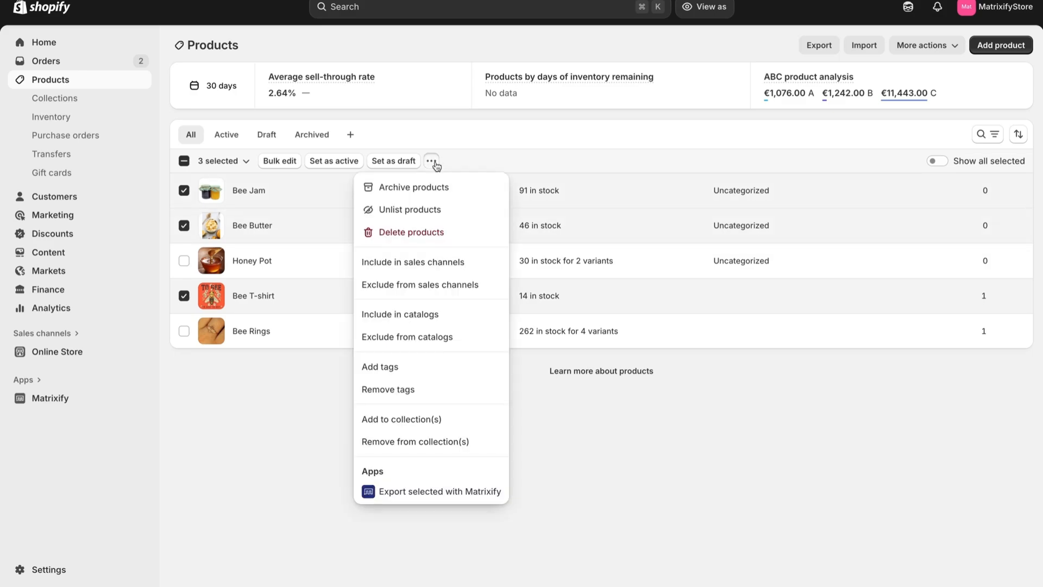
{"action": "left_click", "coordinate": [475, 492]}
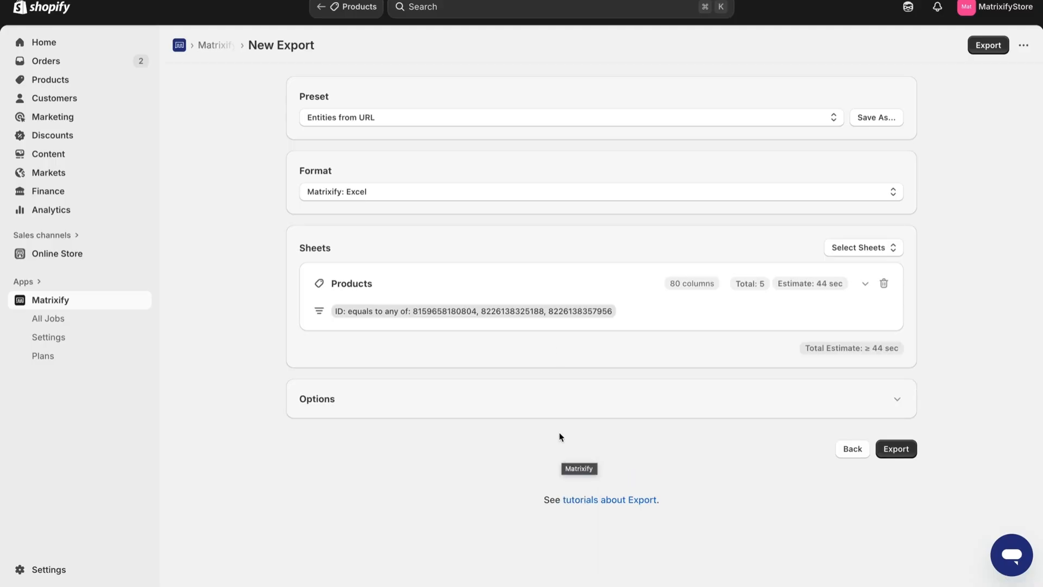
Review the Products sheet's column groups, column order and ID filter in the new export.
{"action": "left_click", "coordinate": [540, 289]}
{"action": "scroll", "coordinate": [558, 356], "scroll_direction": "down", "scroll_amount": 3}
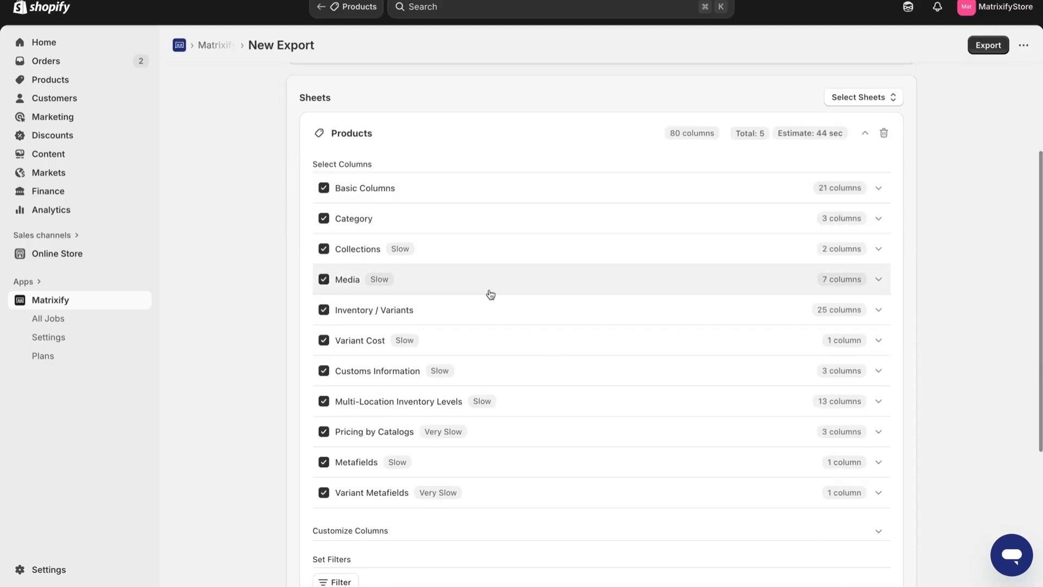
{"action": "scroll", "coordinate": [419, 508], "scroll_direction": "down", "scroll_amount": 3}
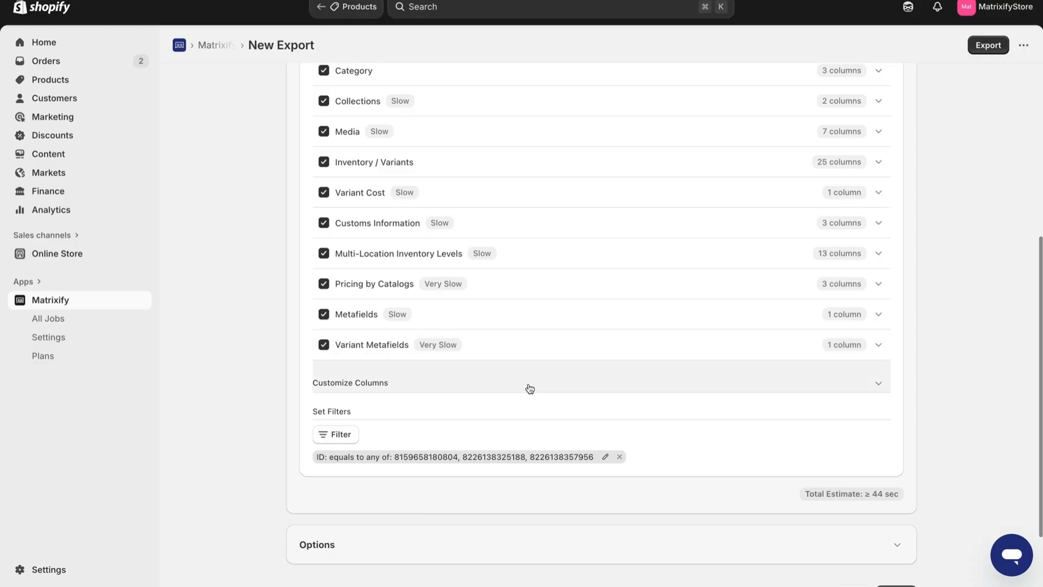
{"action": "left_click", "coordinate": [527, 383]}
{"action": "scroll", "coordinate": [505, 423], "scroll_direction": "down", "scroll_amount": 4}
{"action": "scroll", "coordinate": [505, 421], "scroll_direction": "up", "scroll_amount": 3}
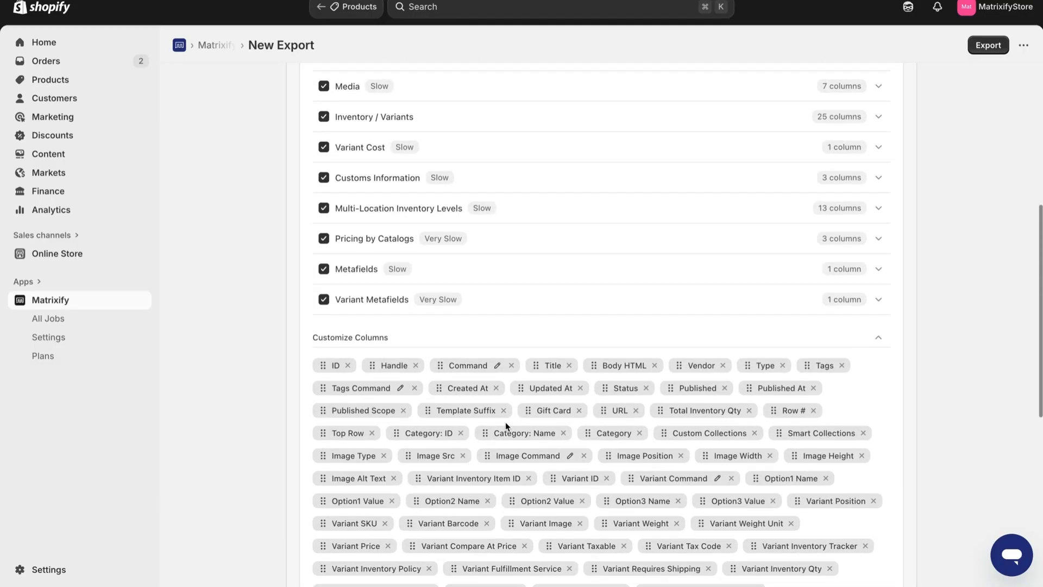
{"action": "left_click", "coordinate": [530, 337]}
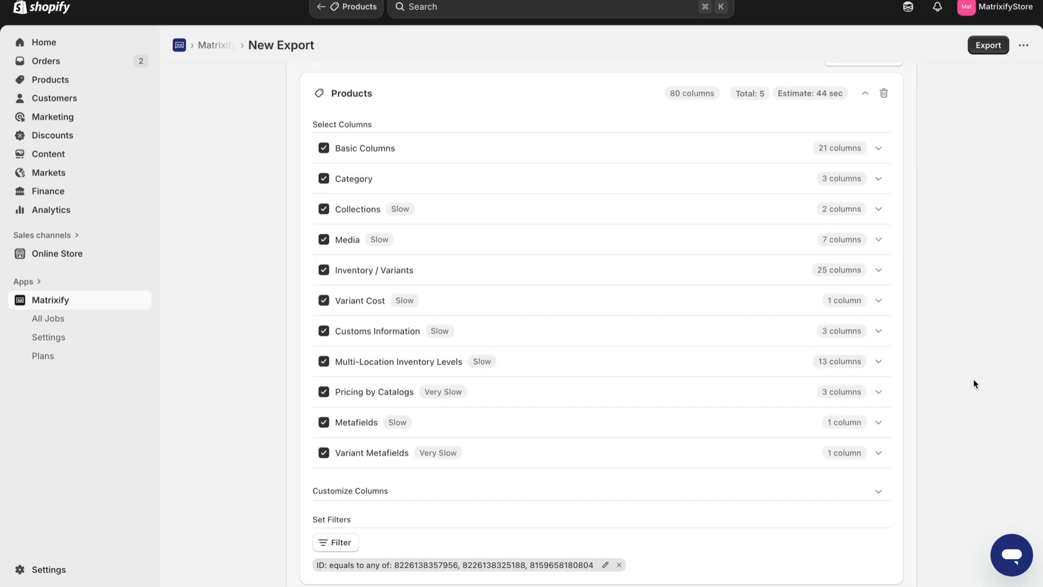
Examine the available export presets and compare them with the current Products sheet setup.
{"action": "scroll", "coordinate": [783, 100], "scroll_direction": "up", "scroll_amount": 4}
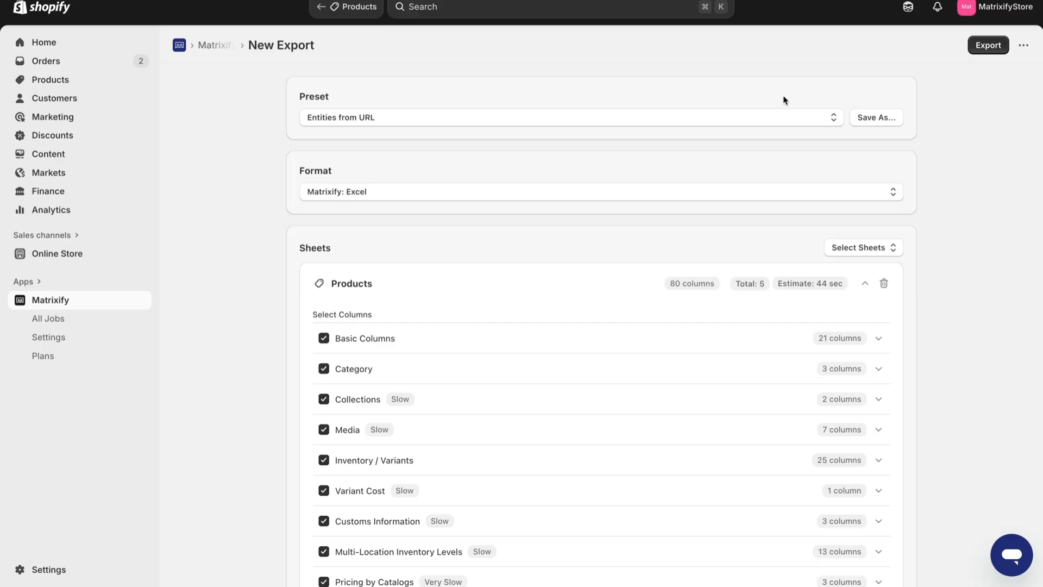
{"action": "left_click", "coordinate": [563, 122]}
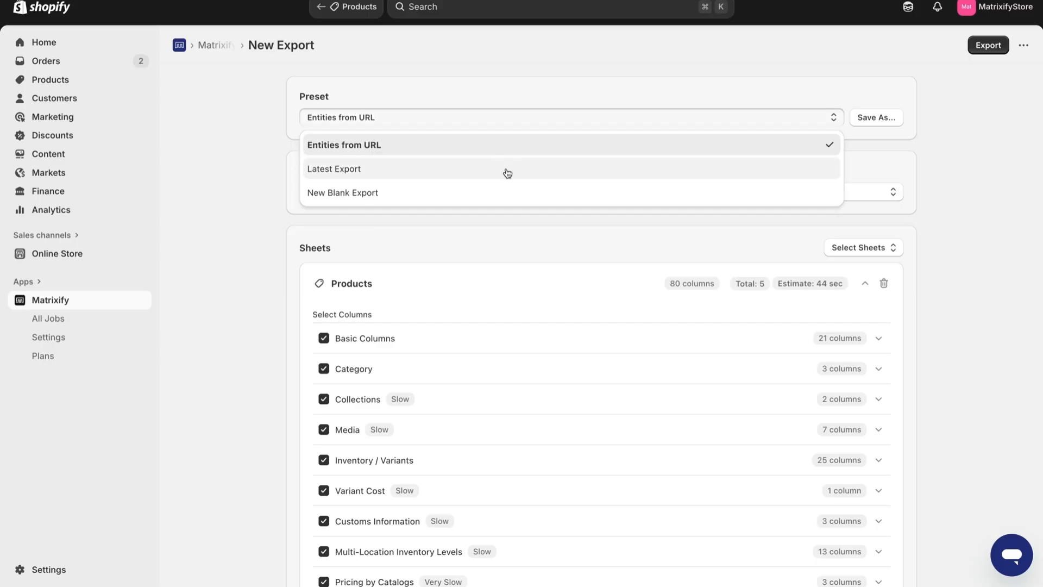
{"action": "left_click", "coordinate": [479, 127]}
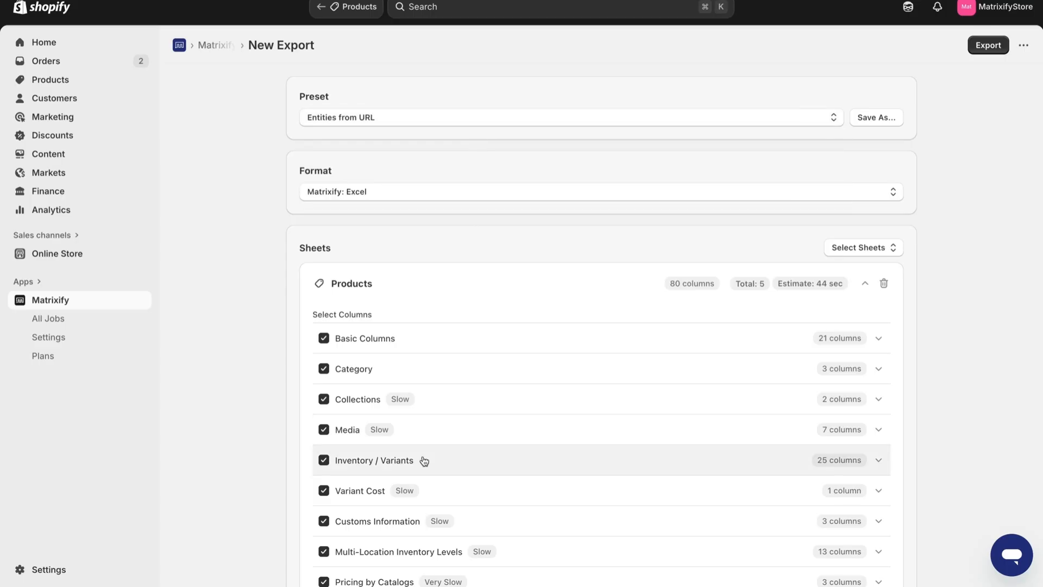
{"action": "scroll", "coordinate": [531, 296], "scroll_direction": "down", "scroll_amount": 3}
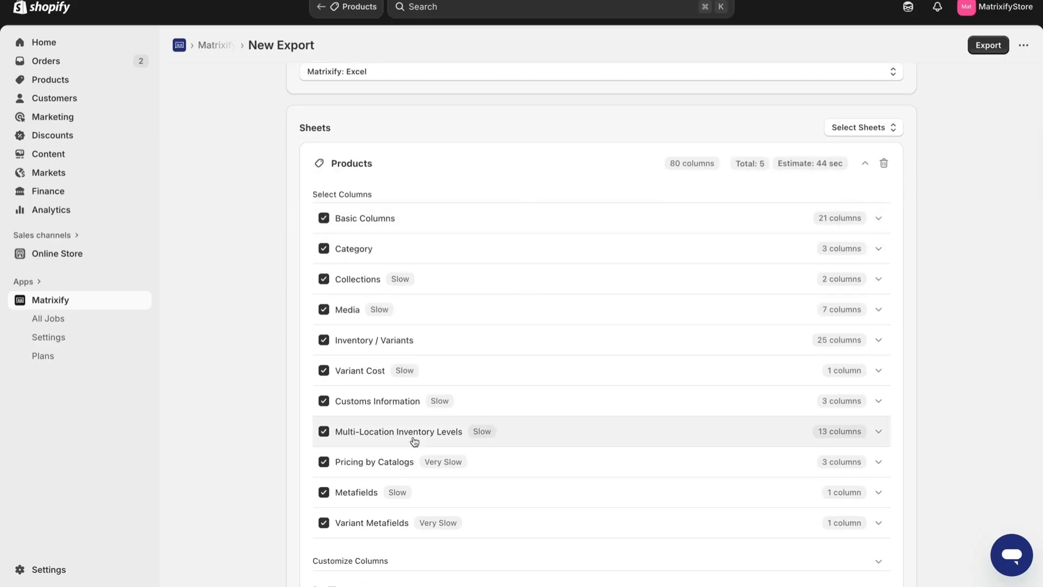
{"action": "scroll", "coordinate": [236, 563], "scroll_direction": "down", "scroll_amount": 5}
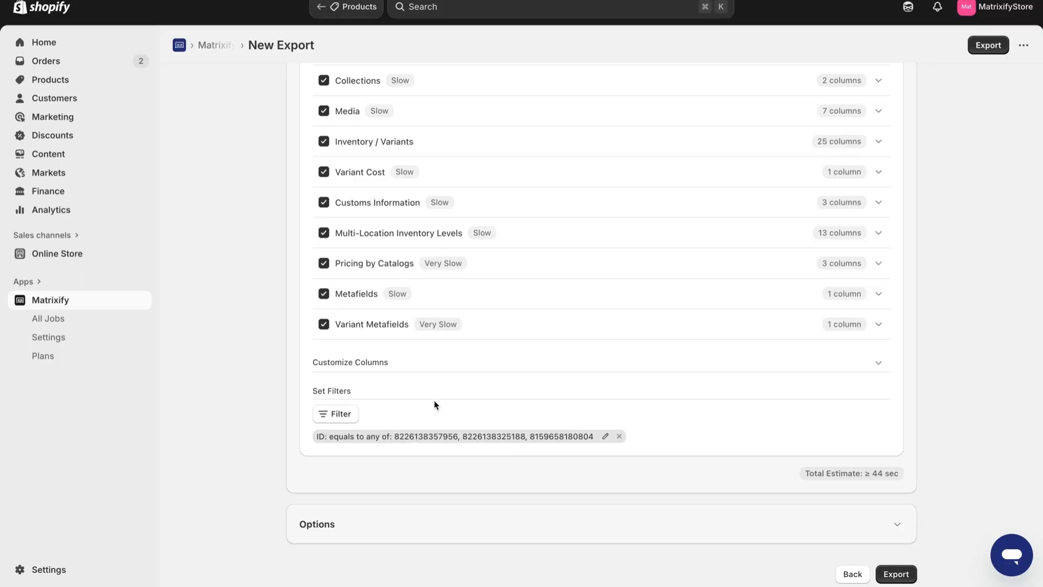
{"action": "scroll", "coordinate": [434, 405], "scroll_direction": "up", "scroll_amount": 8}
{"action": "left_click", "coordinate": [488, 115]}
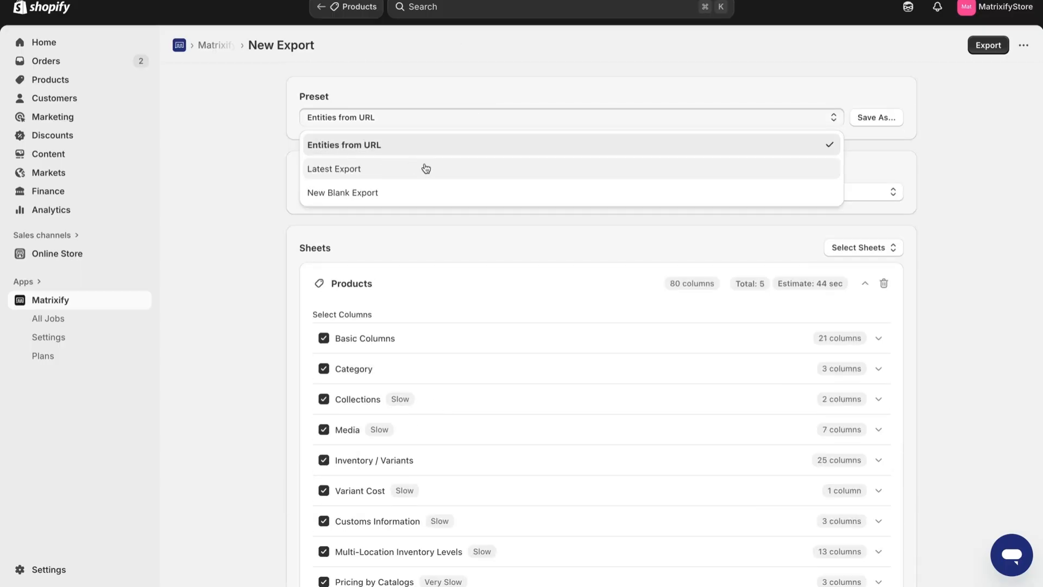
{"action": "left_click", "coordinate": [252, 144]}
{"action": "scroll", "coordinate": [543, 333], "scroll_direction": "down", "scroll_amount": 3}
{"action": "scroll", "coordinate": [193, 454], "scroll_direction": "up", "scroll_amount": 3}
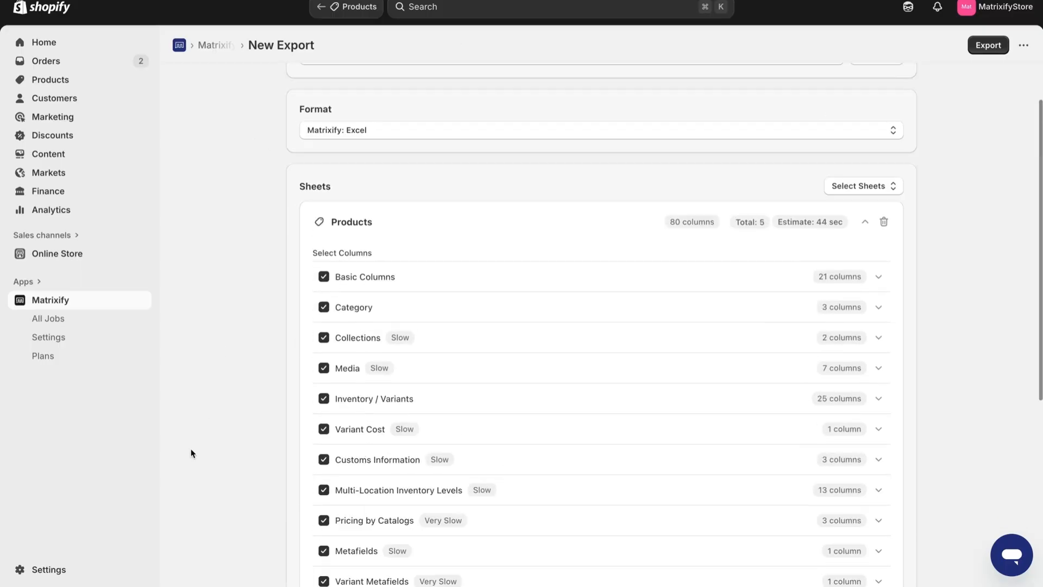
Remove the ID filter from the Products sheet and expand the export options.
{"action": "scroll", "coordinate": [298, 187], "scroll_direction": "down", "scroll_amount": 6}
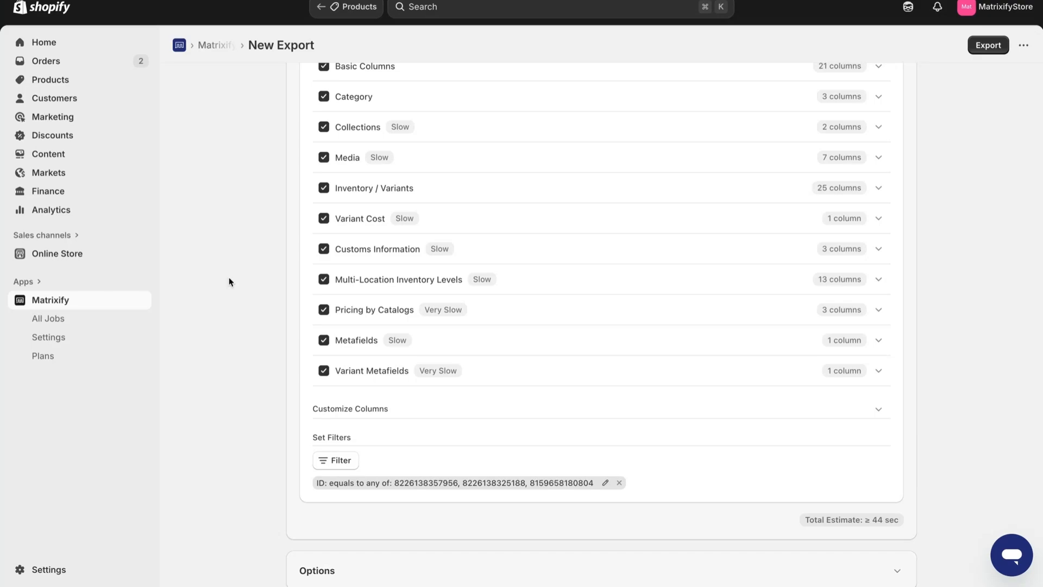
{"action": "scroll", "coordinate": [229, 281], "scroll_direction": "up", "scroll_amount": 6}
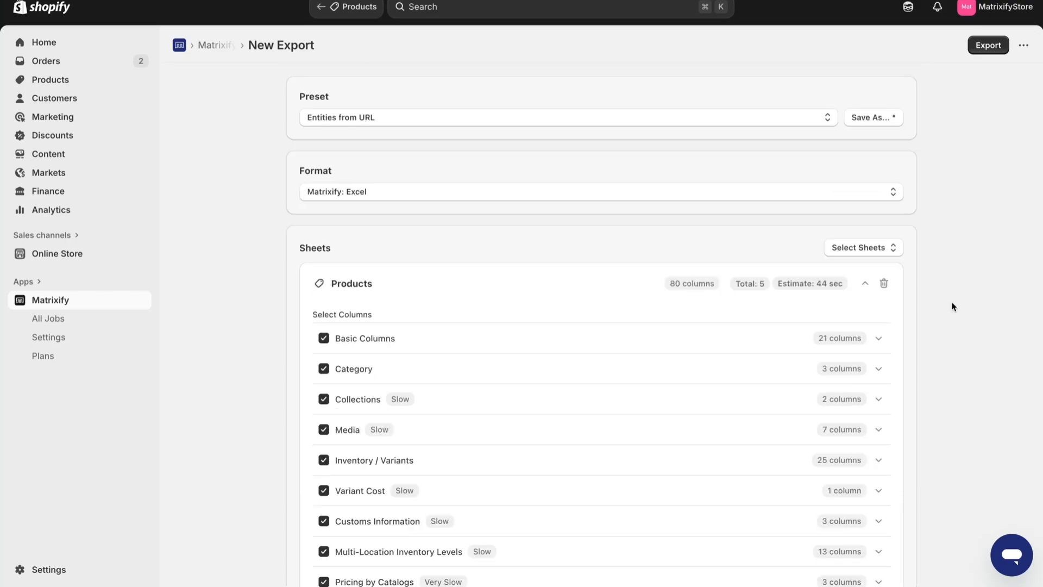
{"action": "scroll", "coordinate": [952, 306], "scroll_direction": "down", "scroll_amount": 8}
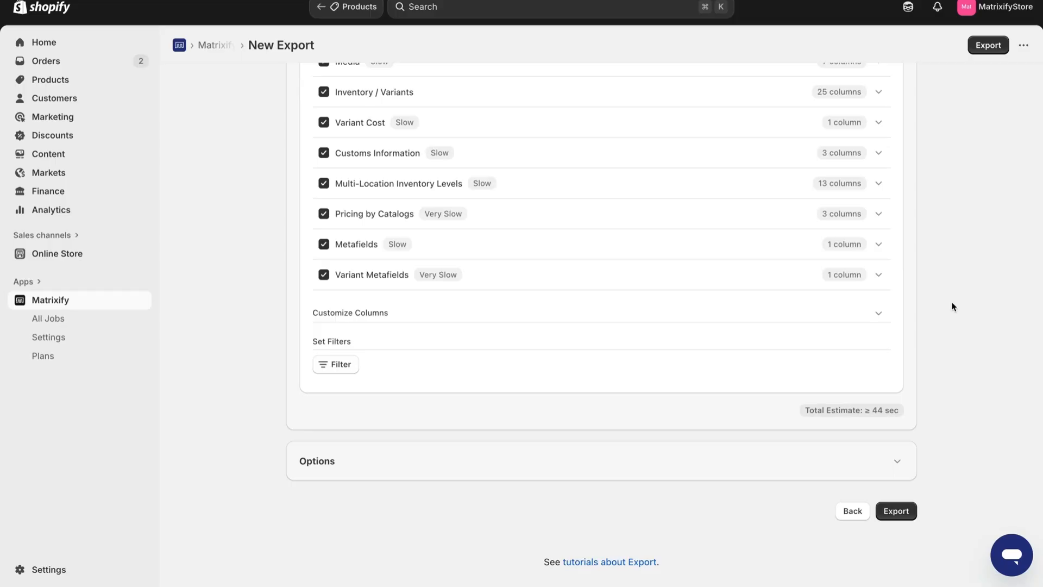
{"action": "left_click", "coordinate": [672, 508]}
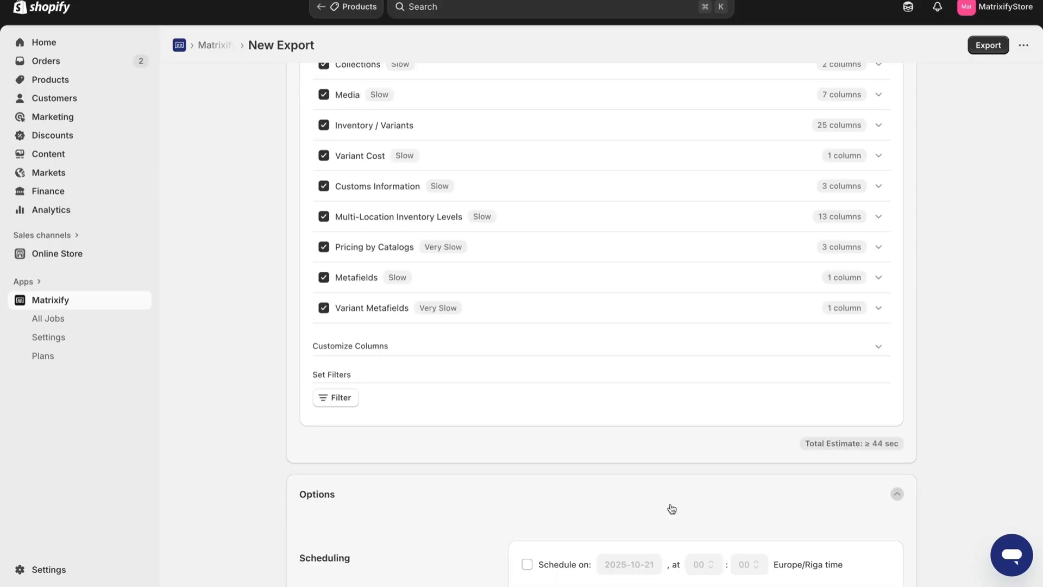
Try scheduling the export for a set date and time, and switch the scheduling off again.
{"action": "scroll", "coordinate": [672, 508], "scroll_direction": "down", "scroll_amount": 12}
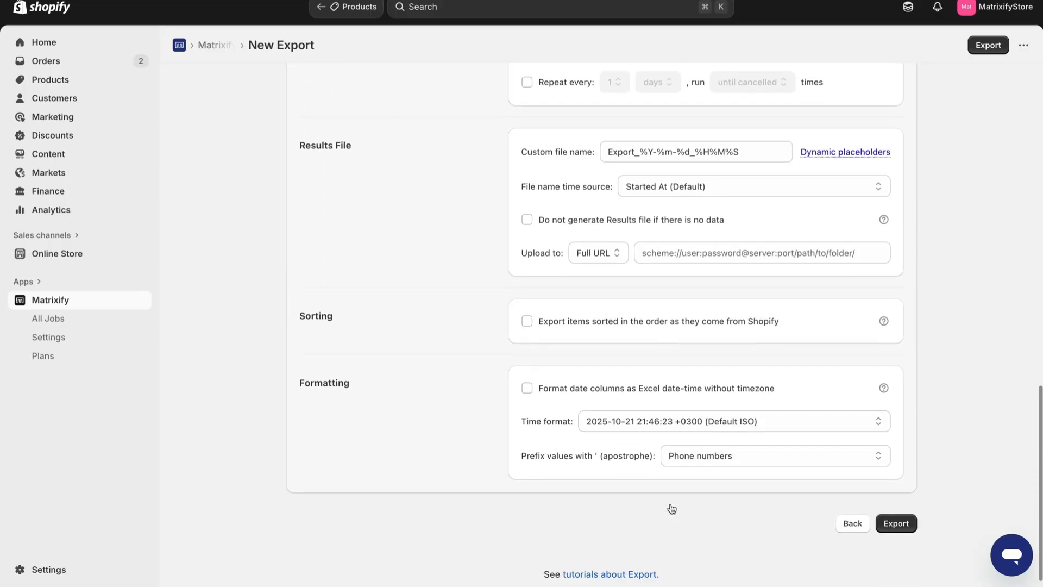
{"action": "scroll", "coordinate": [960, 373], "scroll_direction": "up", "scroll_amount": 2}
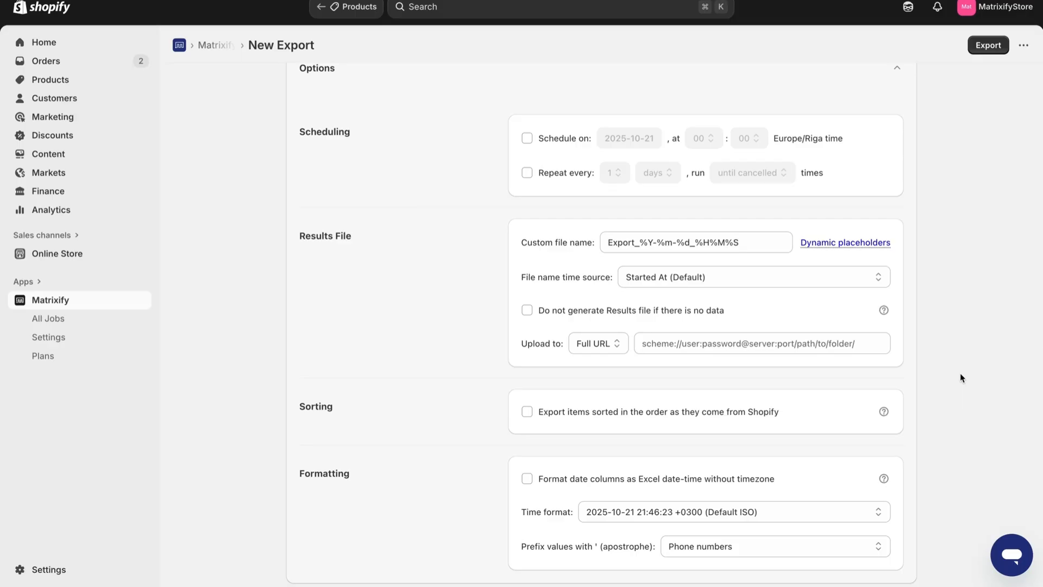
{"action": "left_click", "coordinate": [529, 139]}
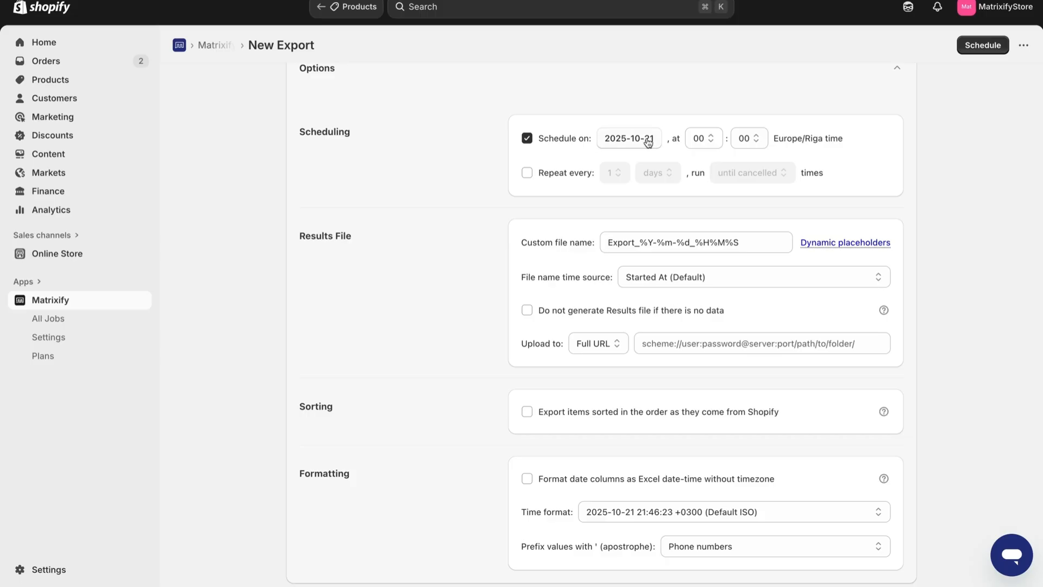
{"action": "left_click", "coordinate": [584, 145]}
Try repeating the export, check the interval, time unit and run count choices, and switch repeating off again.
{"action": "left_click", "coordinate": [543, 172]}
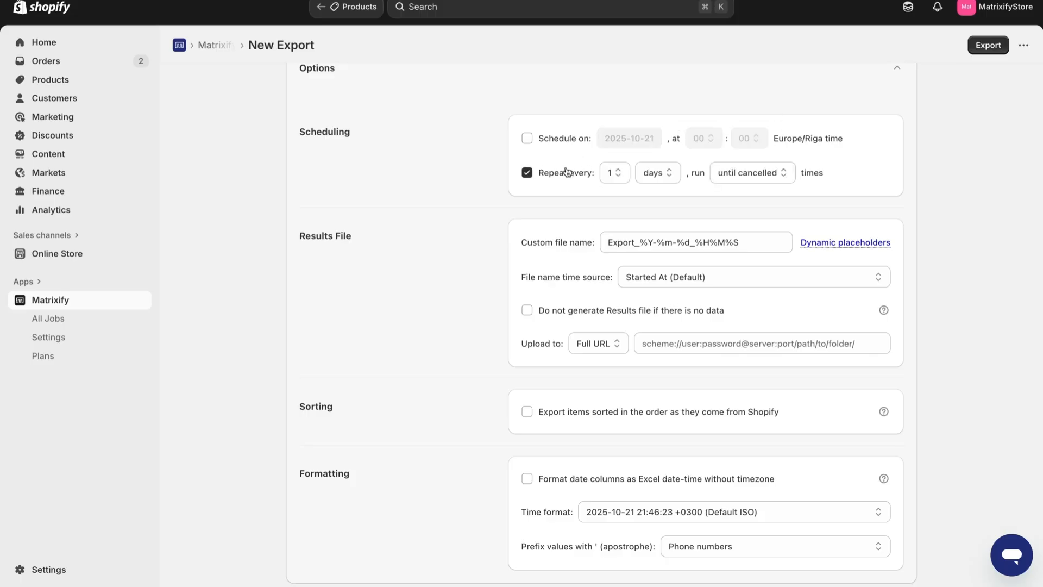
{"action": "left_click", "coordinate": [621, 170]}
{"action": "left_click", "coordinate": [621, 169]}
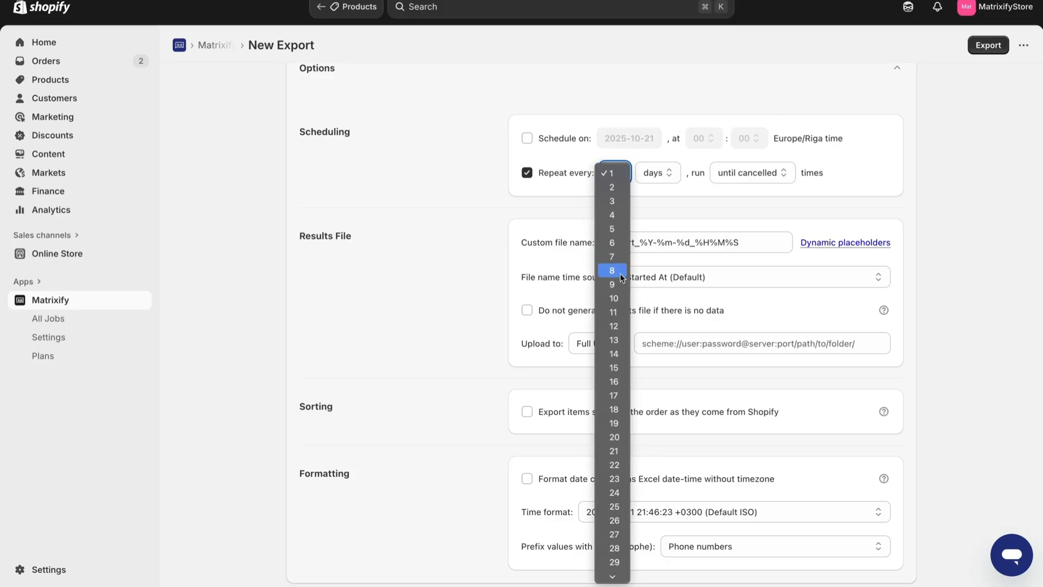
{"action": "left_click", "coordinate": [560, 194]}
{"action": "left_click", "coordinate": [652, 174]}
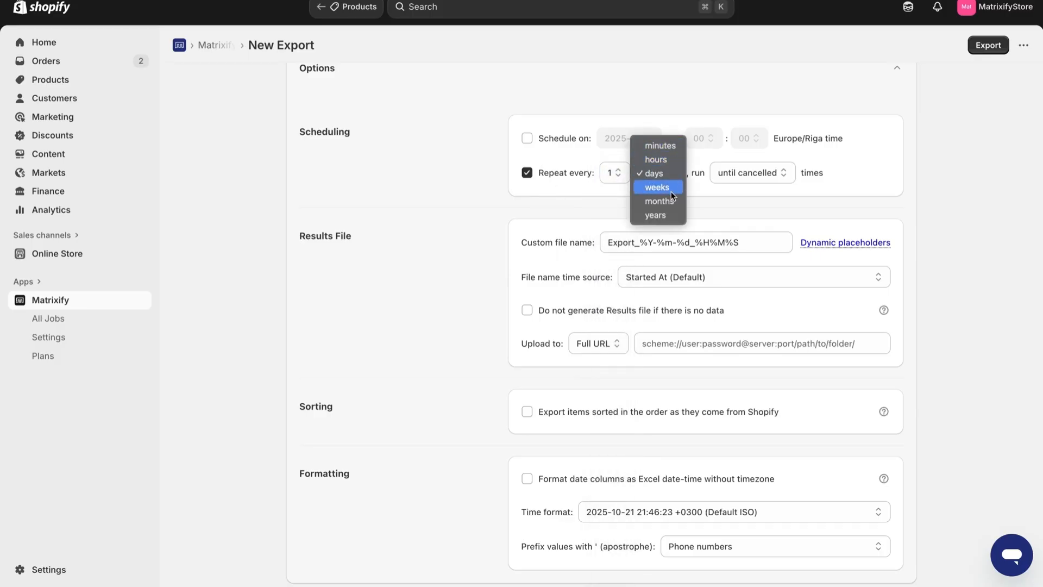
{"action": "left_click", "coordinate": [608, 205]}
{"action": "left_click", "coordinate": [758, 173]}
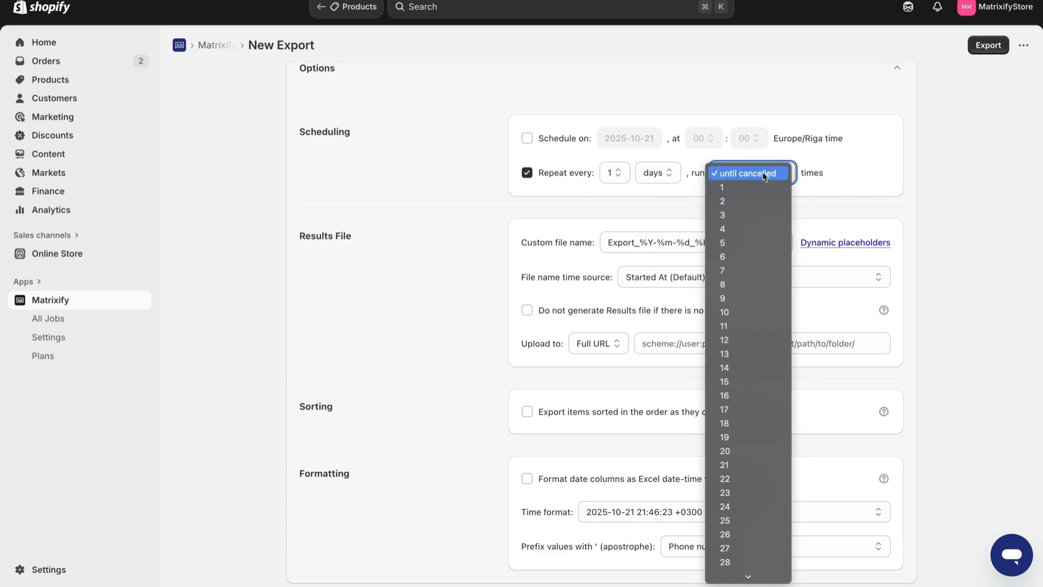
{"action": "scroll", "coordinate": [754, 271], "scroll_direction": "down", "scroll_amount": 10}
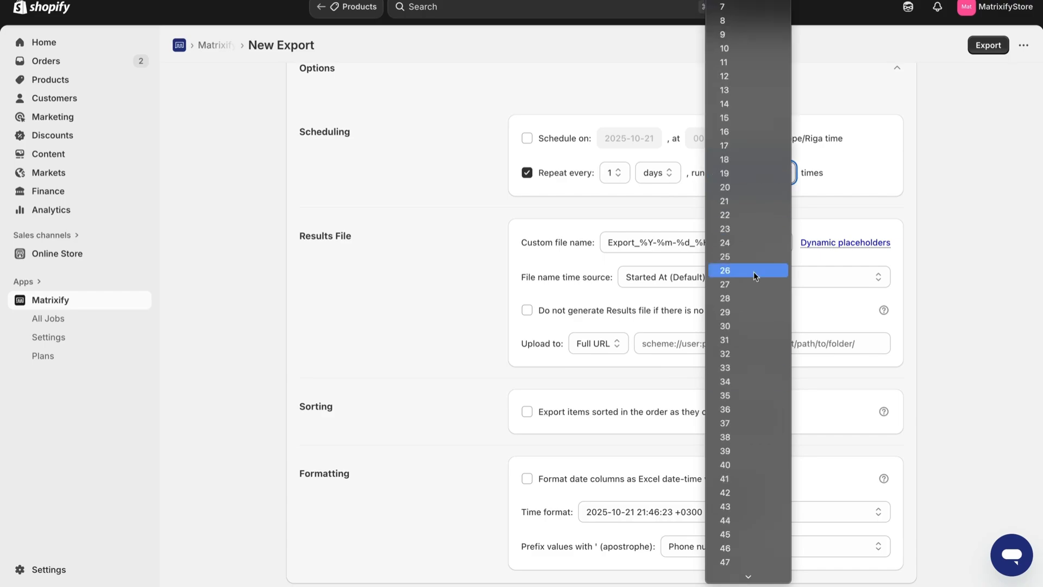
{"action": "scroll", "coordinate": [748, 403], "scroll_direction": "up", "scroll_amount": 6}
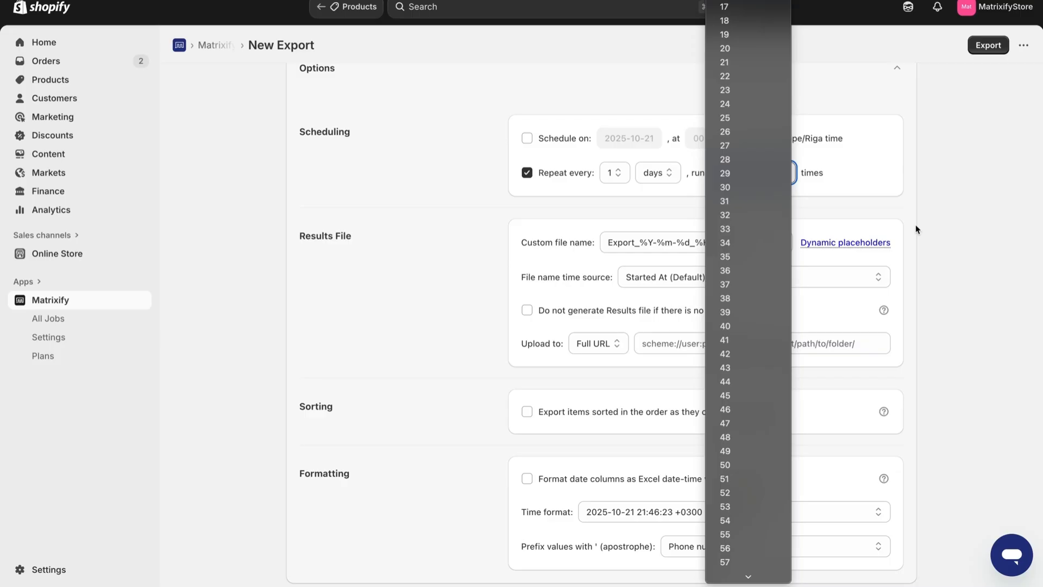
{"action": "left_click", "coordinate": [923, 209]}
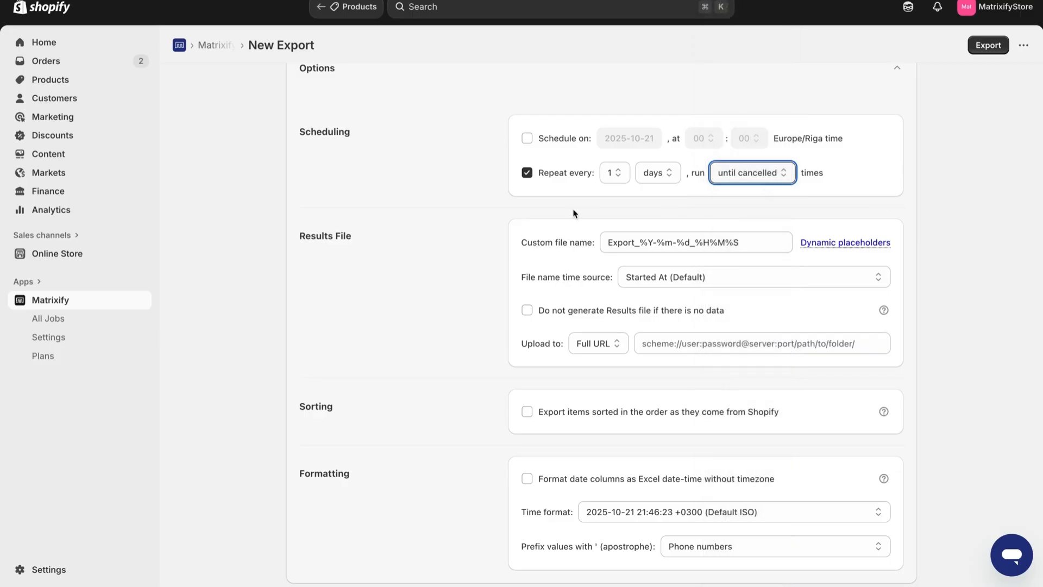
{"action": "left_click", "coordinate": [527, 173]}
Try My_Export as the custom file name for the results file.
{"action": "scroll", "coordinate": [489, 163], "scroll_direction": "down", "scroll_amount": 2}
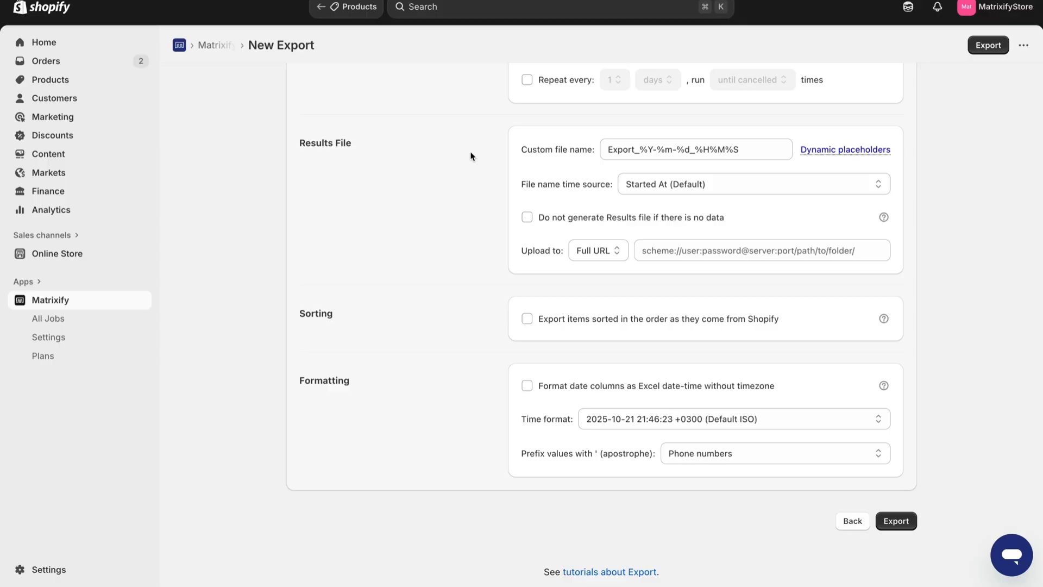
{"action": "left_click", "coordinate": [725, 149]}
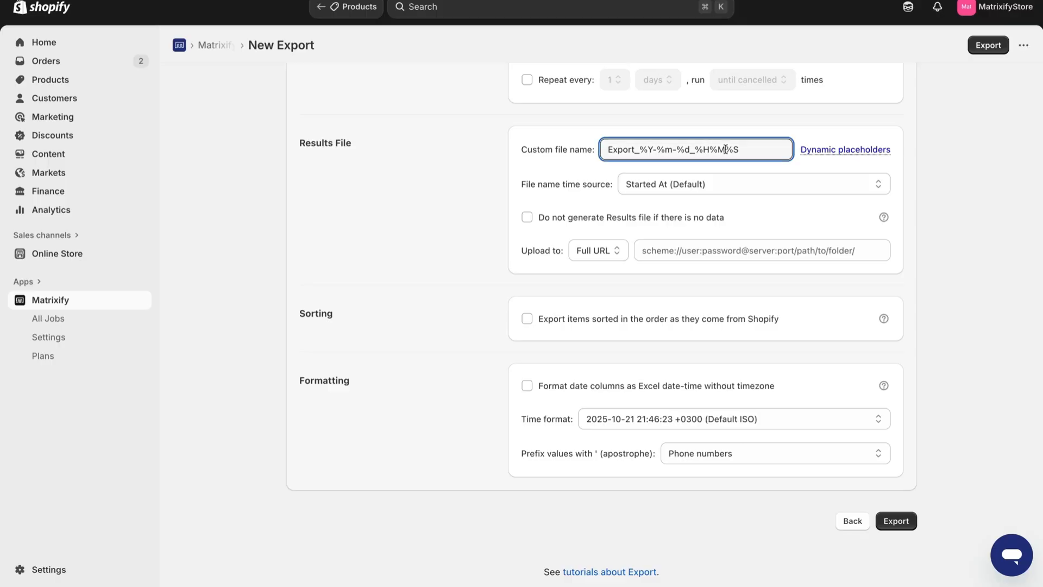
{"action": "key", "text": "super+a"}
{"action": "key", "text": "BackSpace"}
{"action": "type", "text": "My_Ex"}
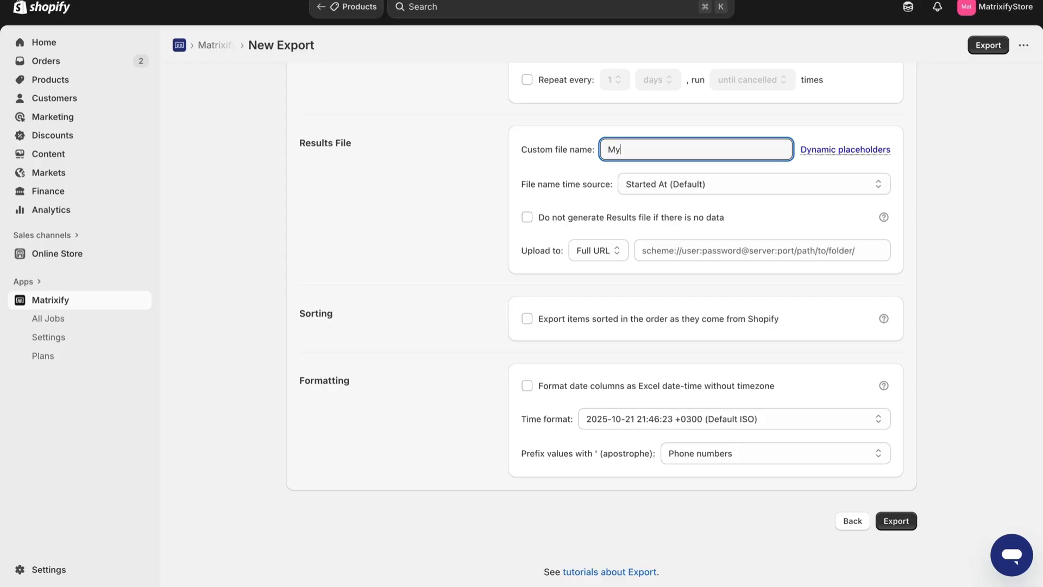
{"action": "type", "text": "port"}
{"action": "left_click", "coordinate": [932, 197]}
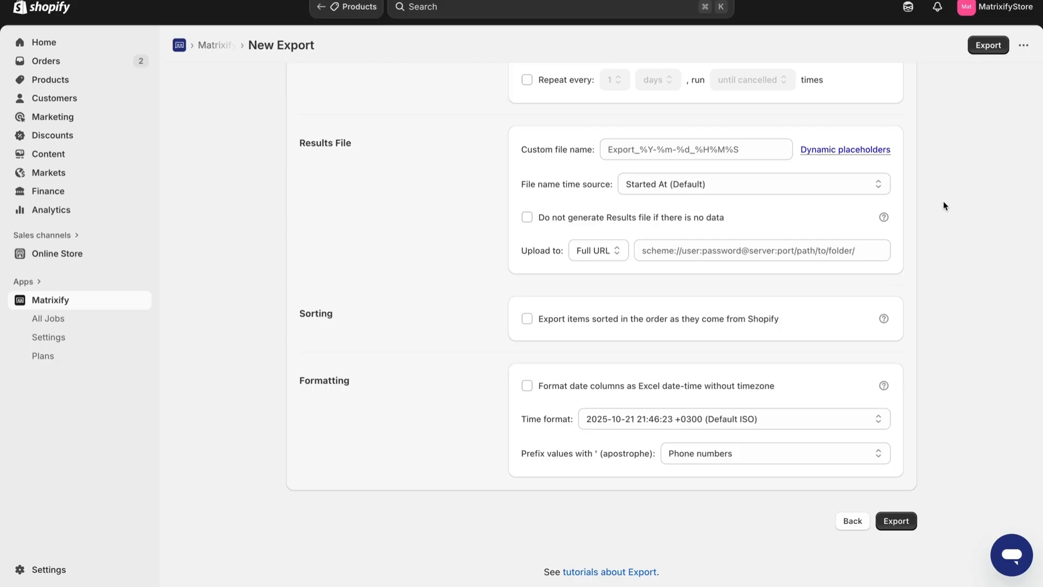
Examine the results file's time source choices, the no-data option's explanation and the upload destination choices.
{"action": "left_click", "coordinate": [831, 187]}
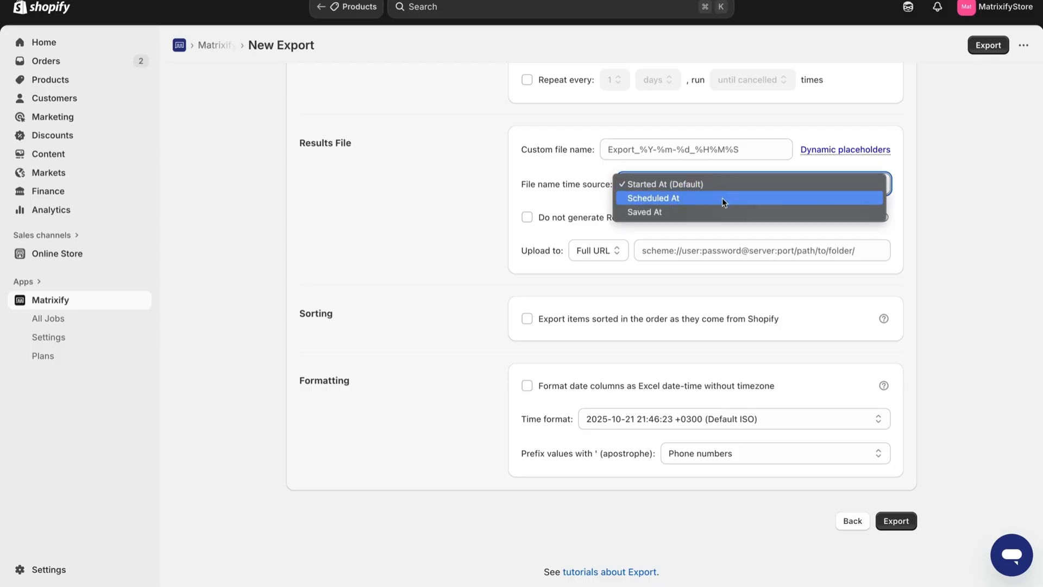
{"action": "left_click", "coordinate": [814, 180]}
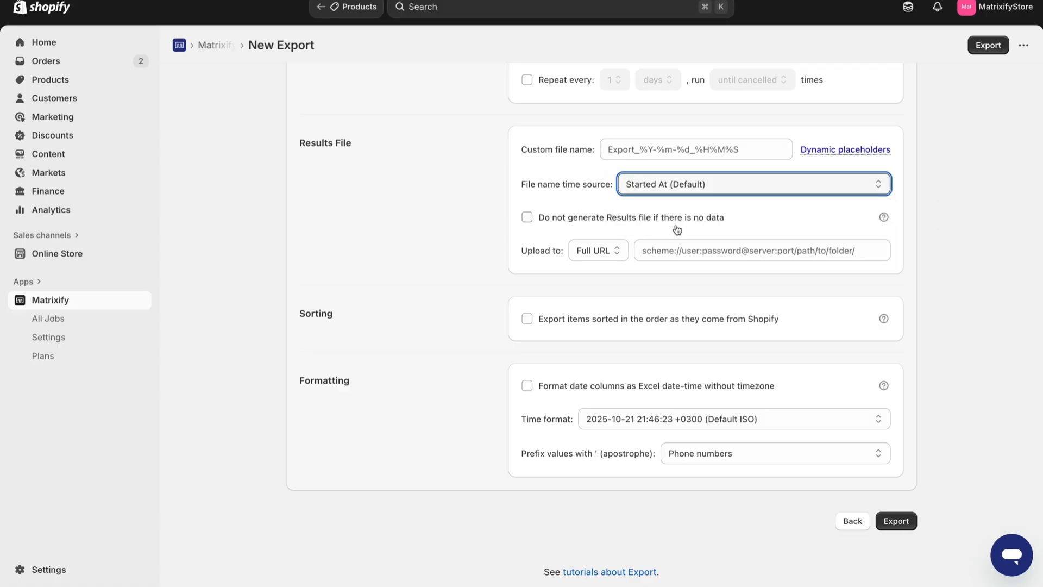
{"action": "mouse_move", "coordinate": [888, 218]}
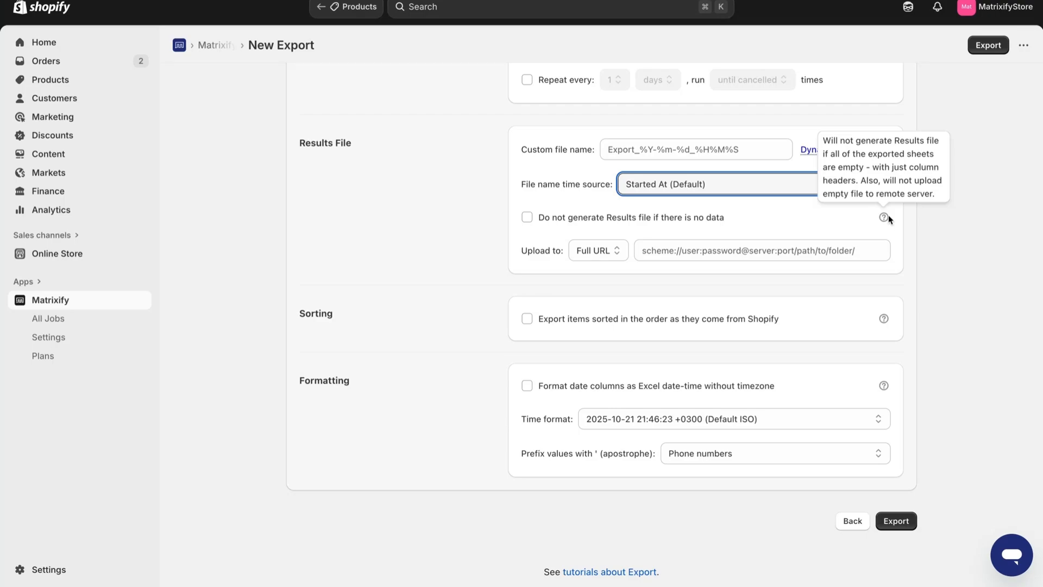
{"action": "left_click", "coordinate": [918, 267]}
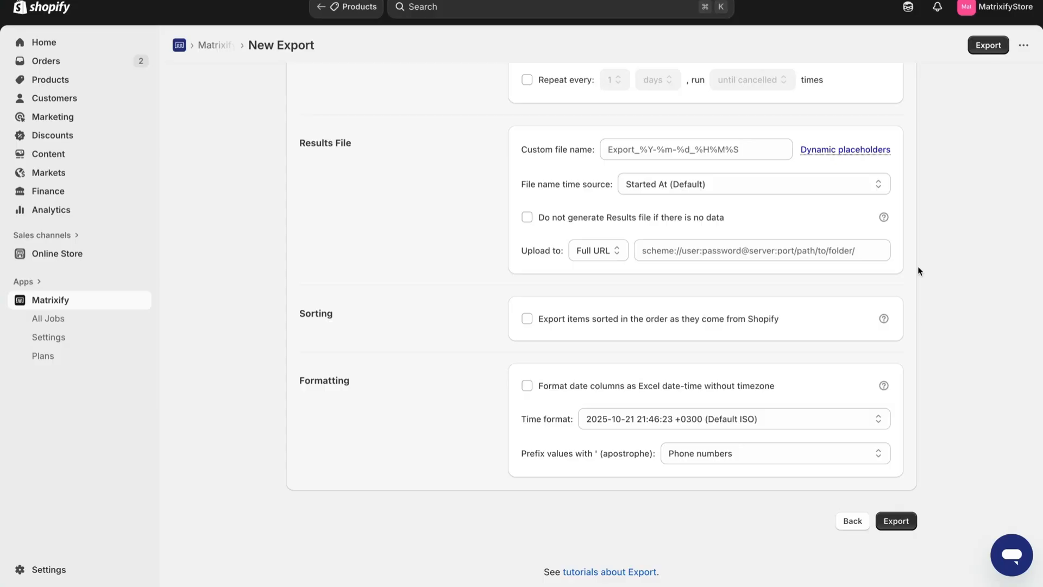
{"action": "left_click", "coordinate": [606, 253]}
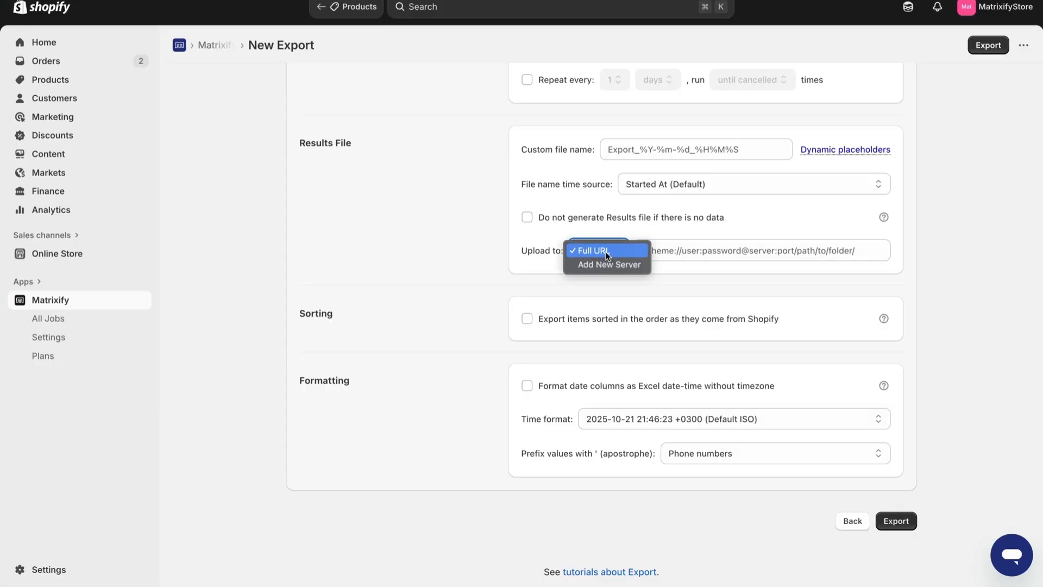
{"action": "left_click", "coordinate": [726, 257]}
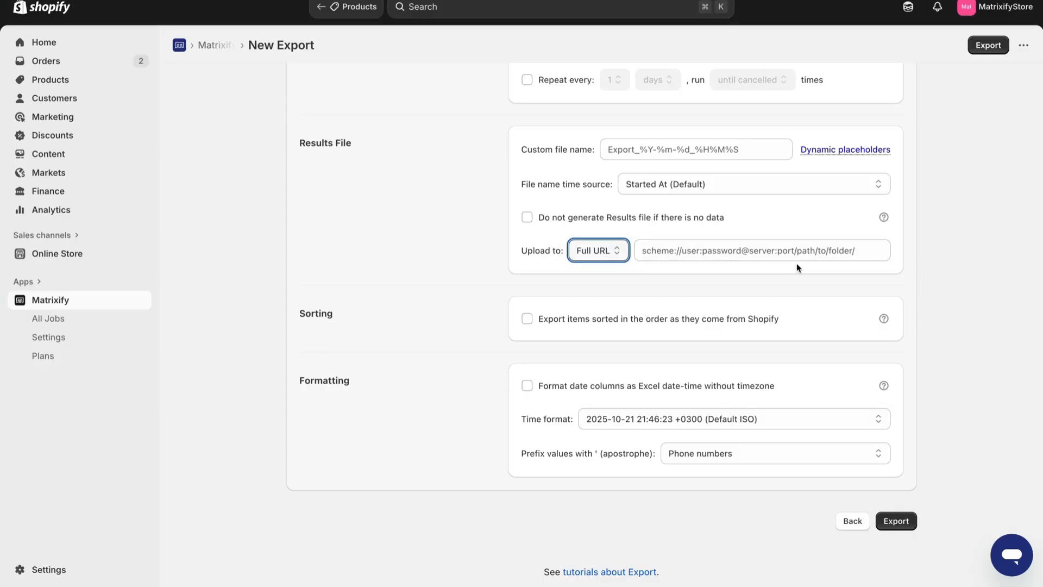
Examine the Shopify-order sorting option and the time format and apostrophe prefix choices without changing them.
{"action": "scroll", "coordinate": [881, 269], "scroll_direction": "down", "scroll_amount": 1}
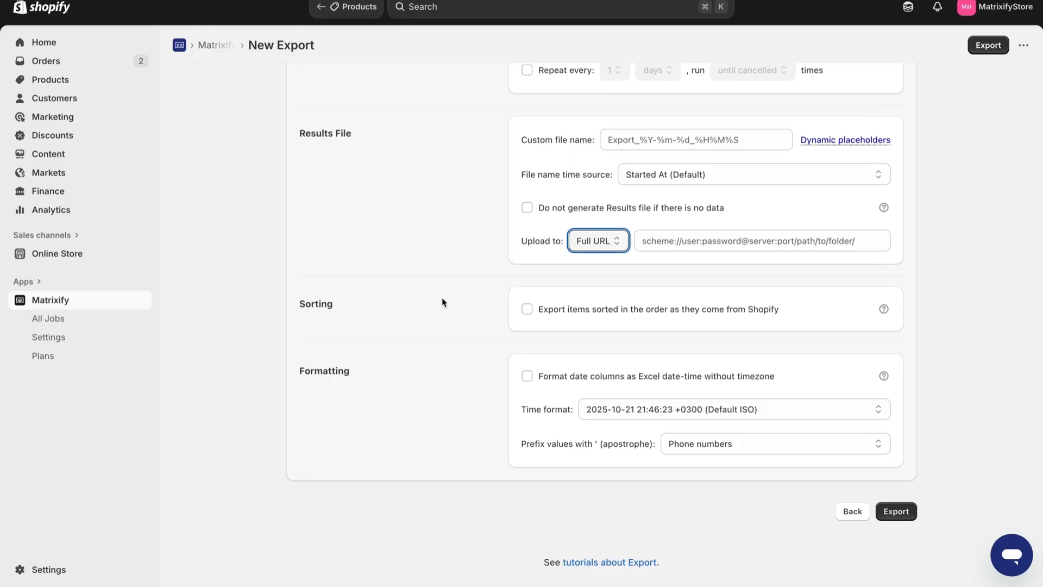
{"action": "left_click", "coordinate": [542, 308]}
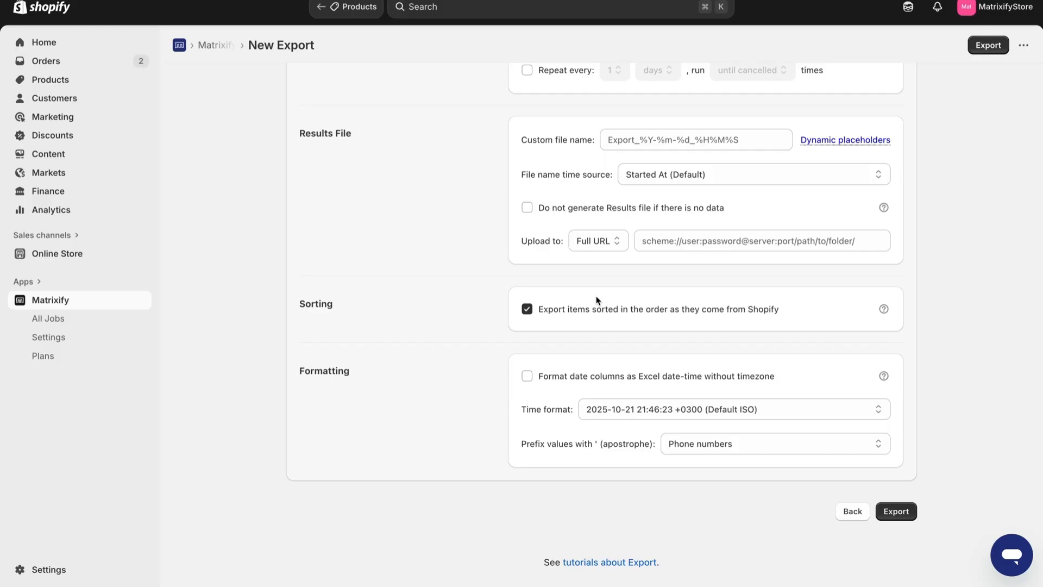
{"action": "left_click", "coordinate": [529, 309]}
{"action": "left_click", "coordinate": [644, 405]}
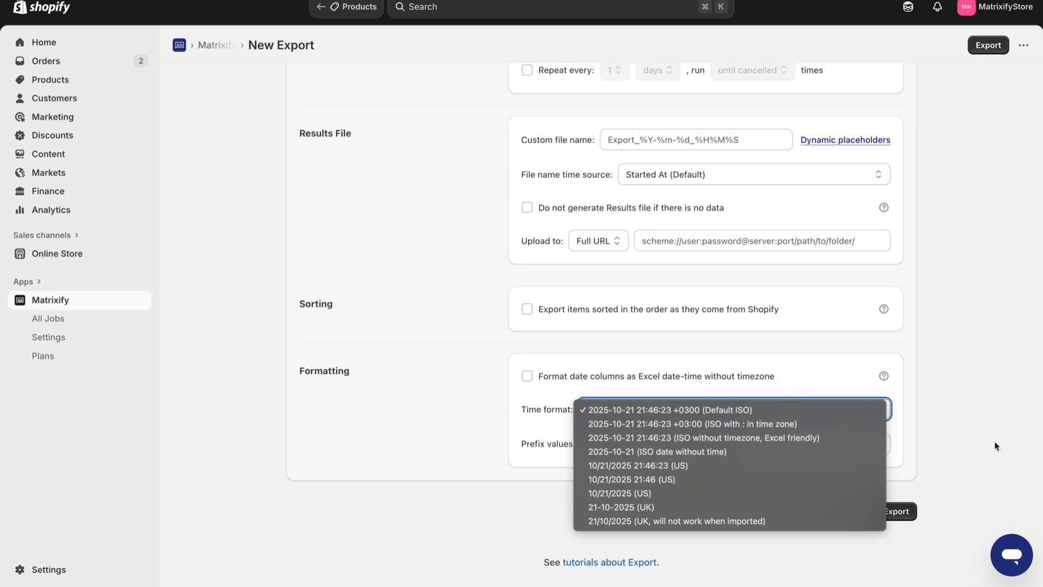
{"action": "left_click", "coordinate": [978, 447]}
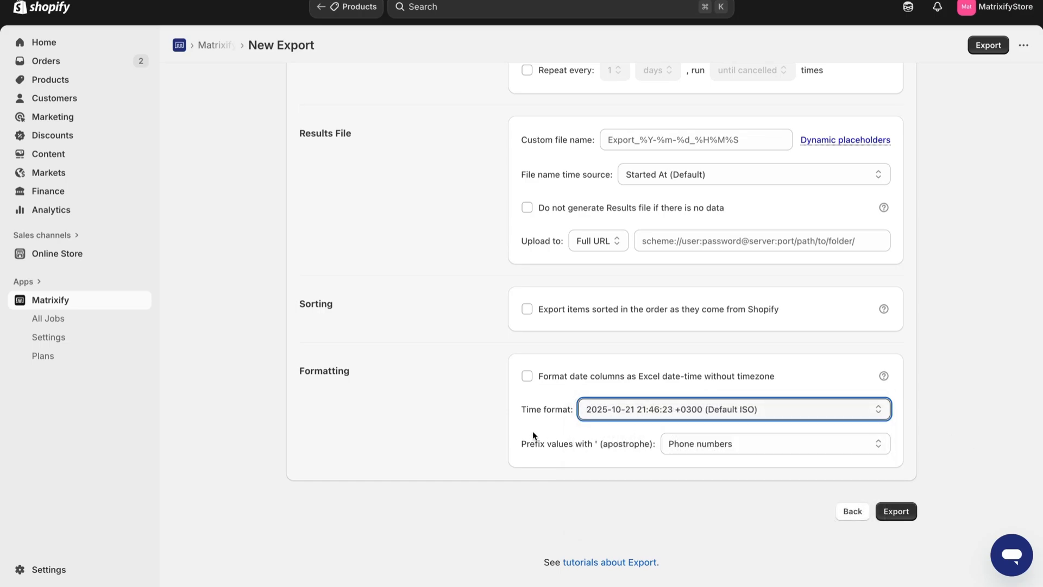
{"action": "left_click", "coordinate": [752, 443]}
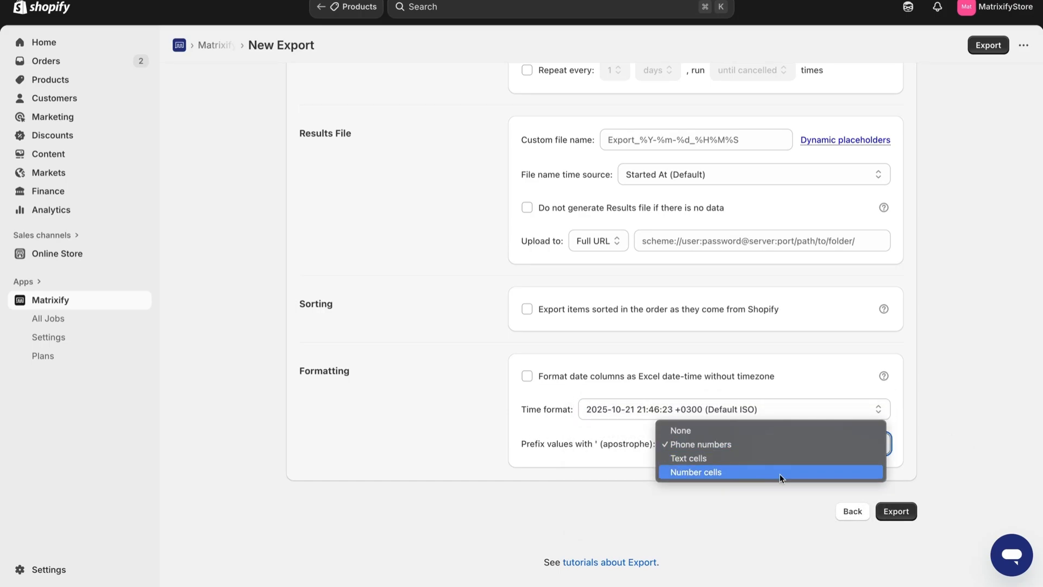
{"action": "left_click", "coordinate": [942, 360]}
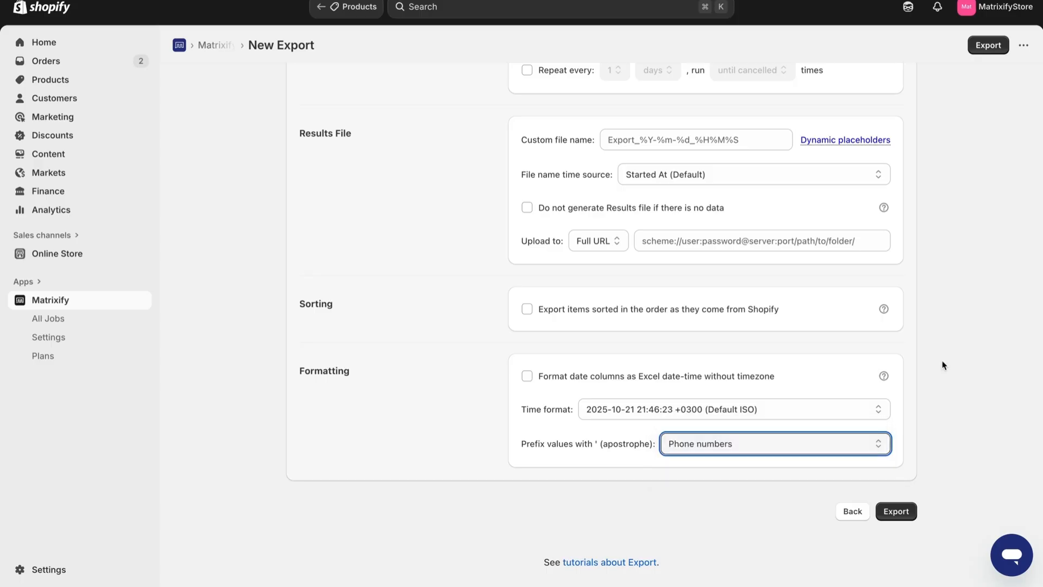
{"action": "left_click", "coordinate": [942, 360]}
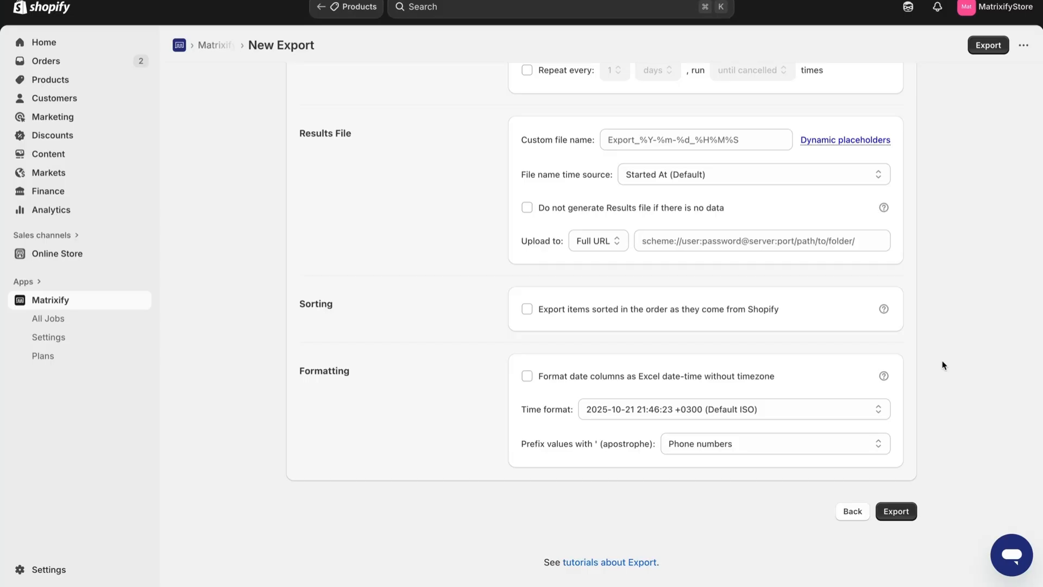
Run the product export in Matrixify: Excel format and download the exported file.
{"action": "scroll", "coordinate": [942, 365], "scroll_direction": "up", "scroll_amount": 20}
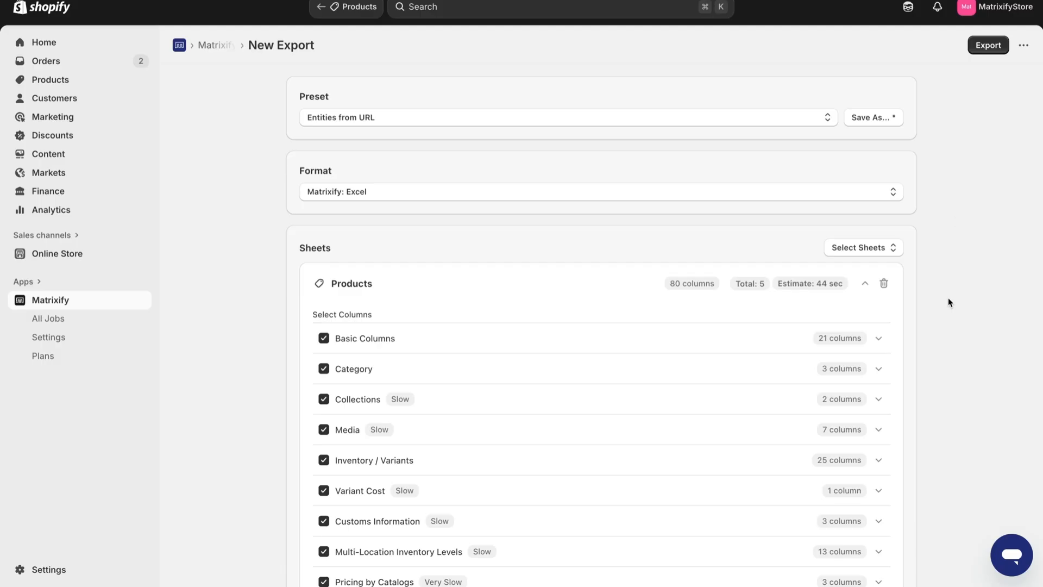
{"action": "left_click", "coordinate": [988, 44]}
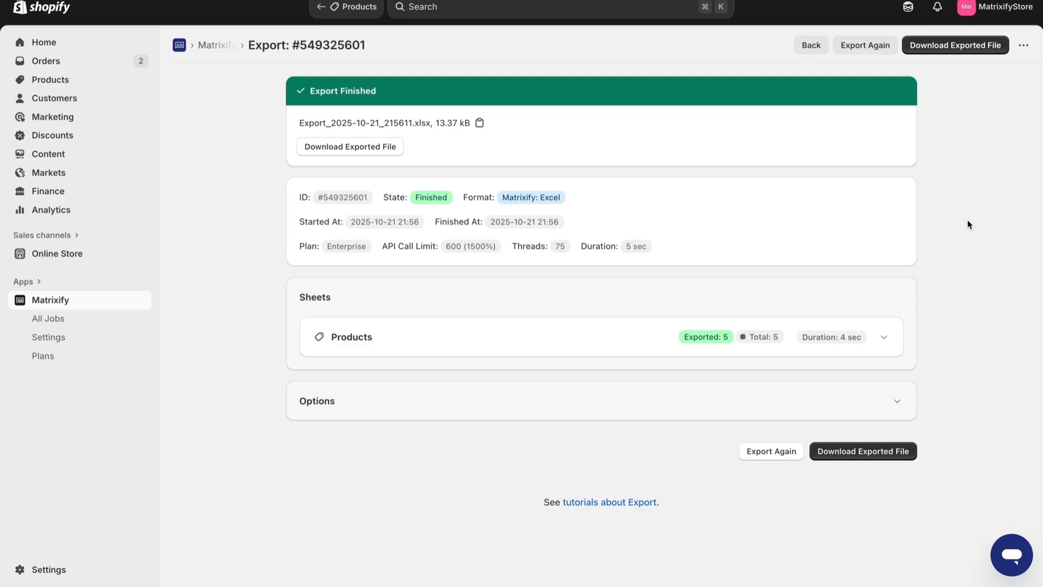
{"action": "left_click", "coordinate": [936, 50]}
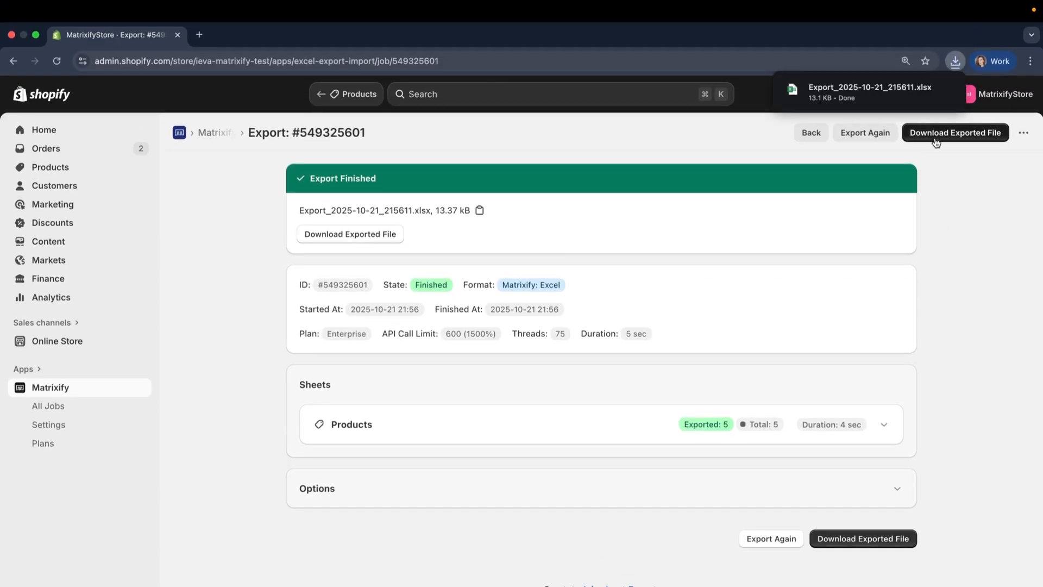
Open the downloaded Export_2025-10-21_215611.xlsx in Excel and examine the columns of its Products sheet.
{"action": "mouse_move", "coordinate": [889, 97]}
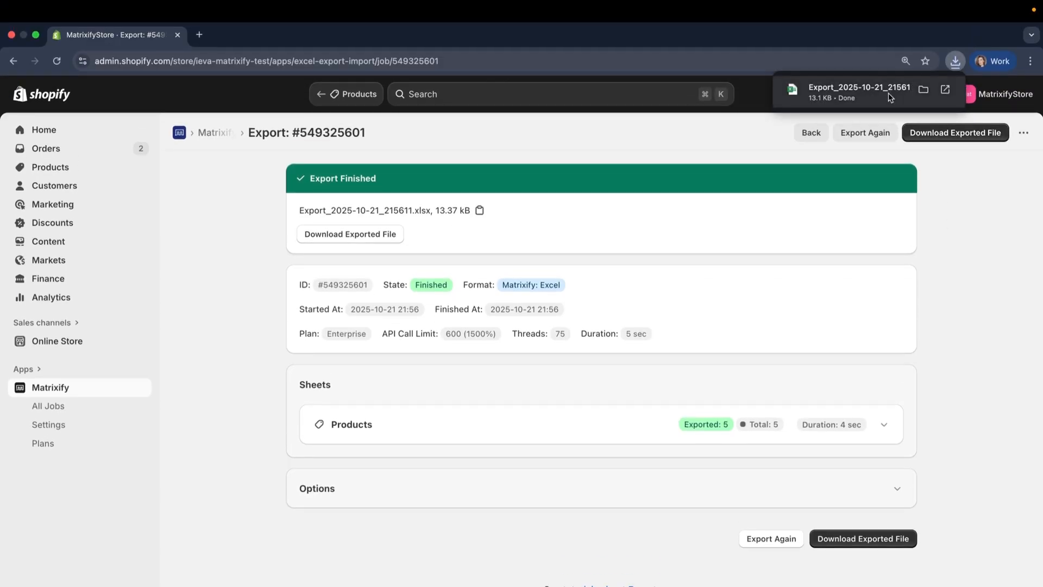
{"action": "left_click", "coordinate": [888, 93]}
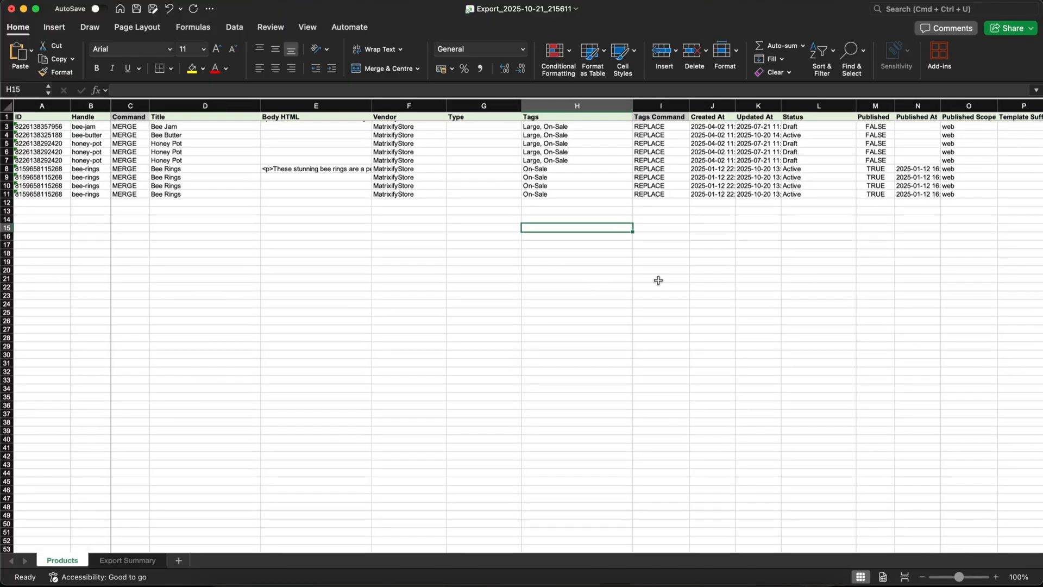
{"action": "scroll", "coordinate": [659, 280], "scroll_direction": "up", "scroll_amount": 1}
{"action": "scroll", "coordinate": [743, 271], "scroll_direction": "right", "scroll_amount": 20}
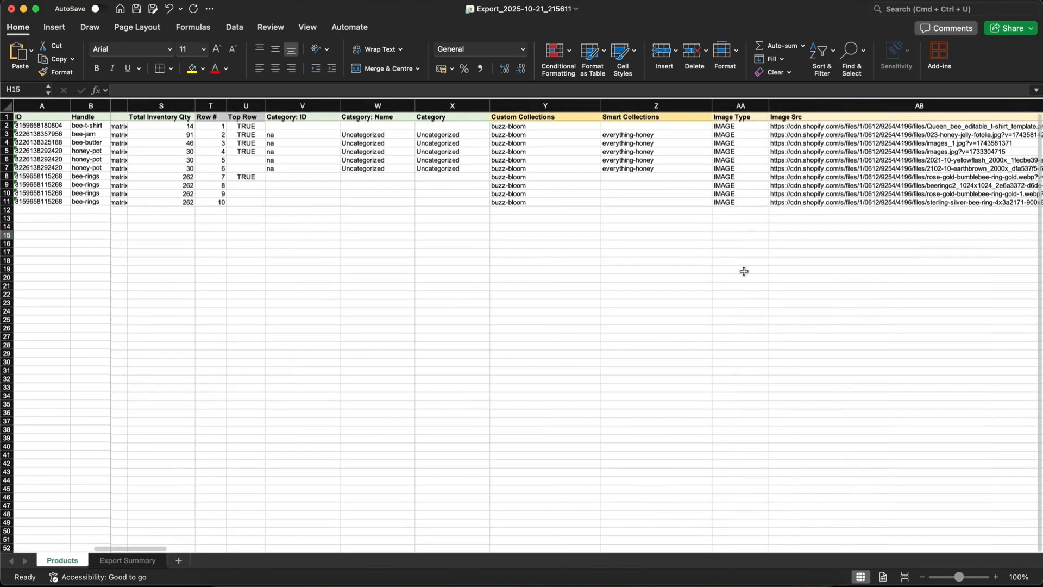
{"action": "scroll", "coordinate": [744, 271], "scroll_direction": "right", "scroll_amount": 20}
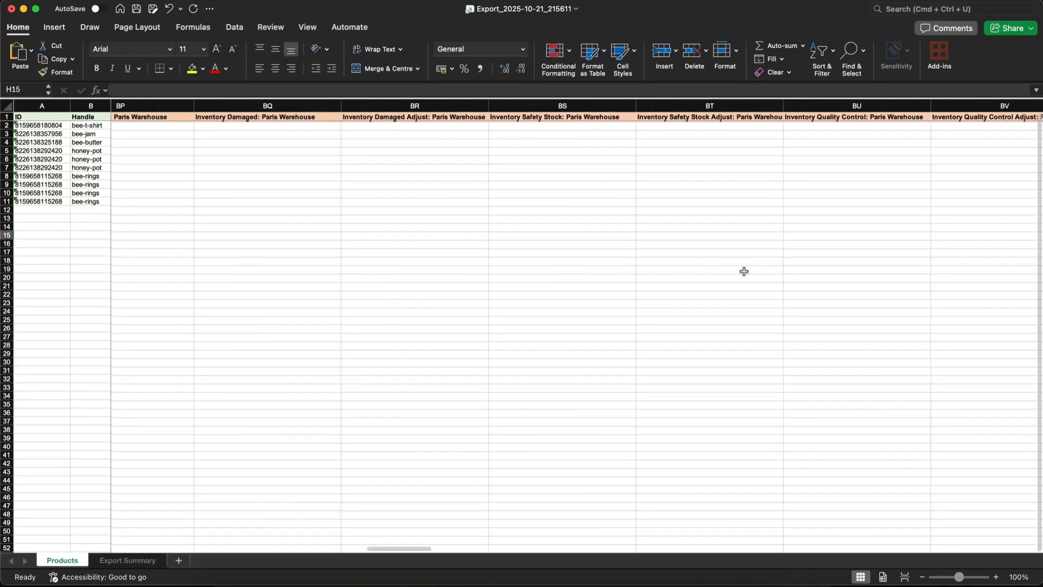
{"action": "scroll", "coordinate": [744, 271], "scroll_direction": "right", "scroll_amount": 20}
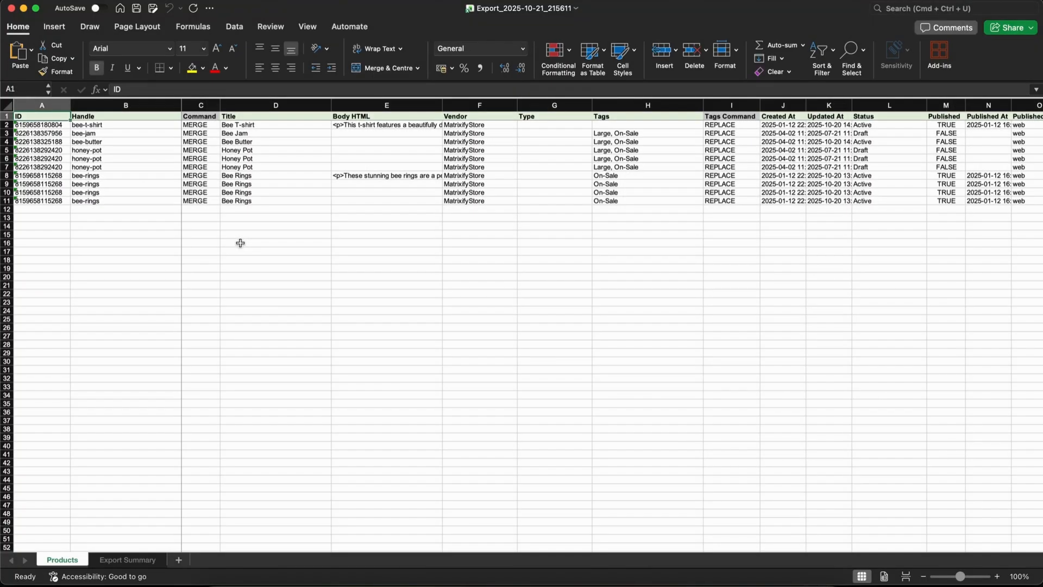
Select the three honey-pot rows 5 to 7 in the Products sheet and follow them across to the image columns.
{"action": "scroll", "coordinate": [240, 243], "scroll_direction": "up", "scroll_amount": 10}
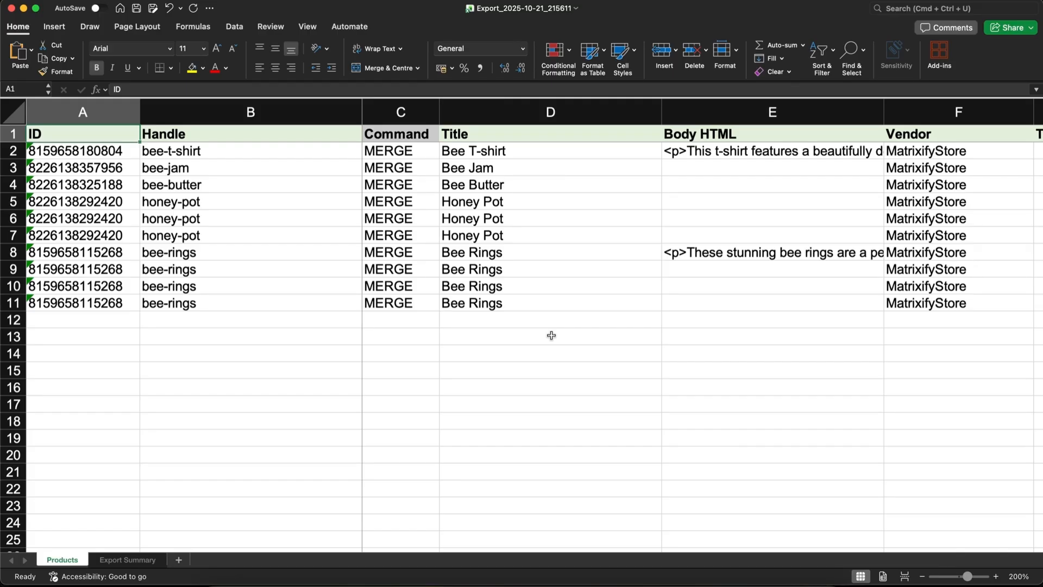
{"action": "left_click", "coordinate": [12, 201]}
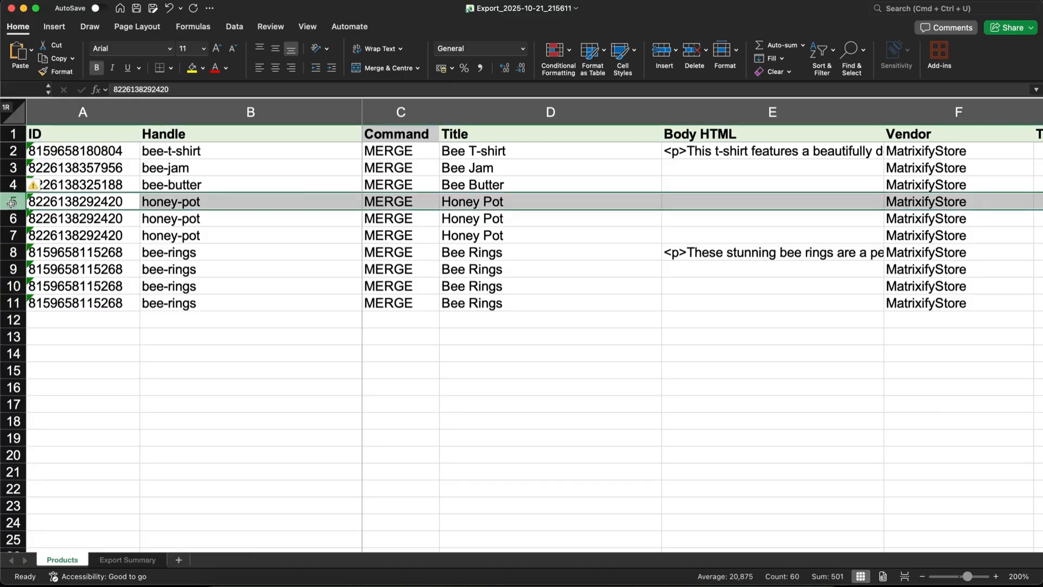
{"action": "left_click_drag", "start_coordinate": [11, 202], "coordinate": [11, 235]}
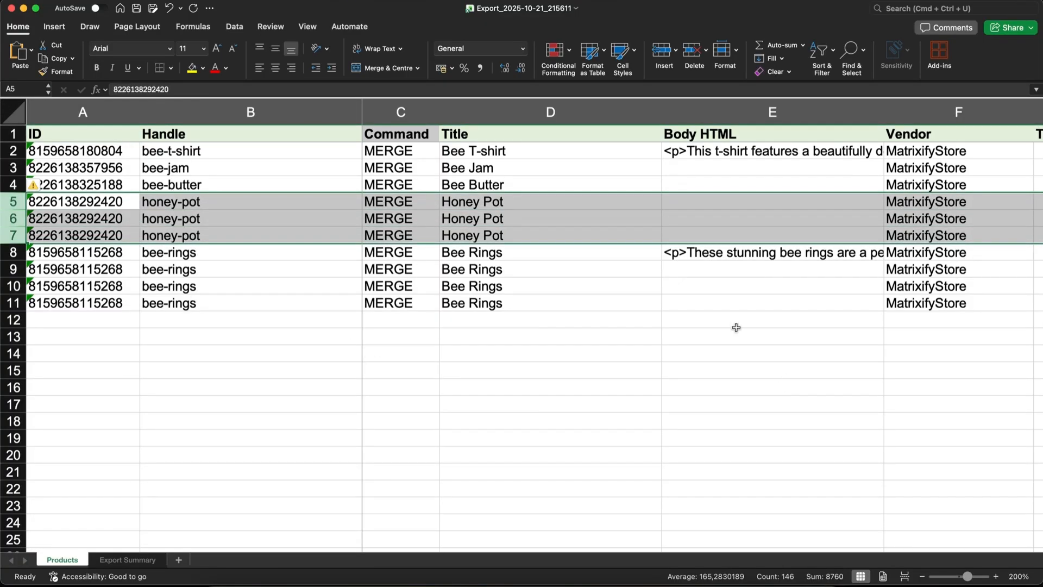
{"action": "scroll", "coordinate": [736, 327], "scroll_direction": "right", "scroll_amount": 15}
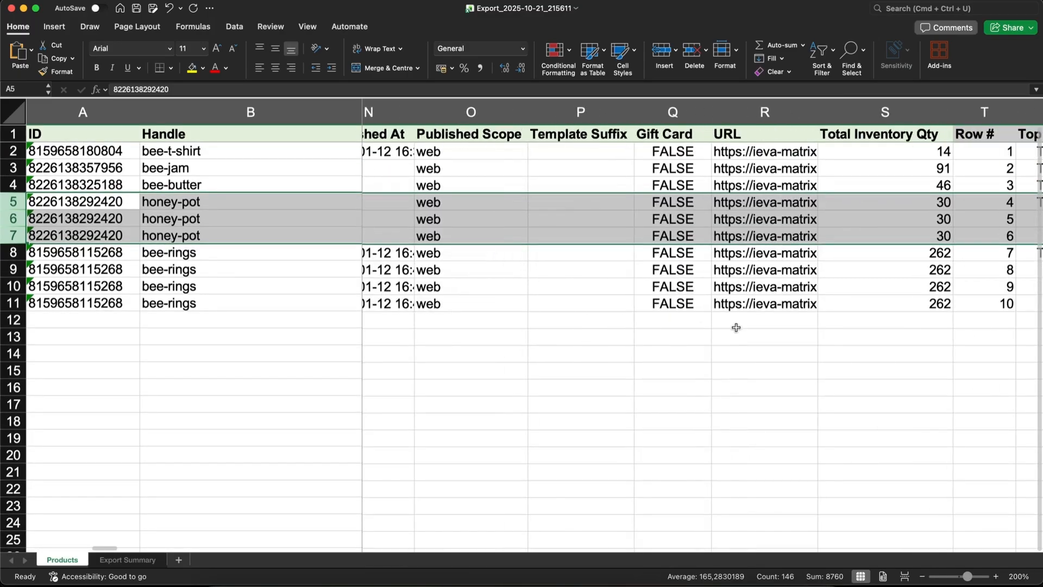
{"action": "scroll", "coordinate": [736, 327], "scroll_direction": "right", "scroll_amount": 10}
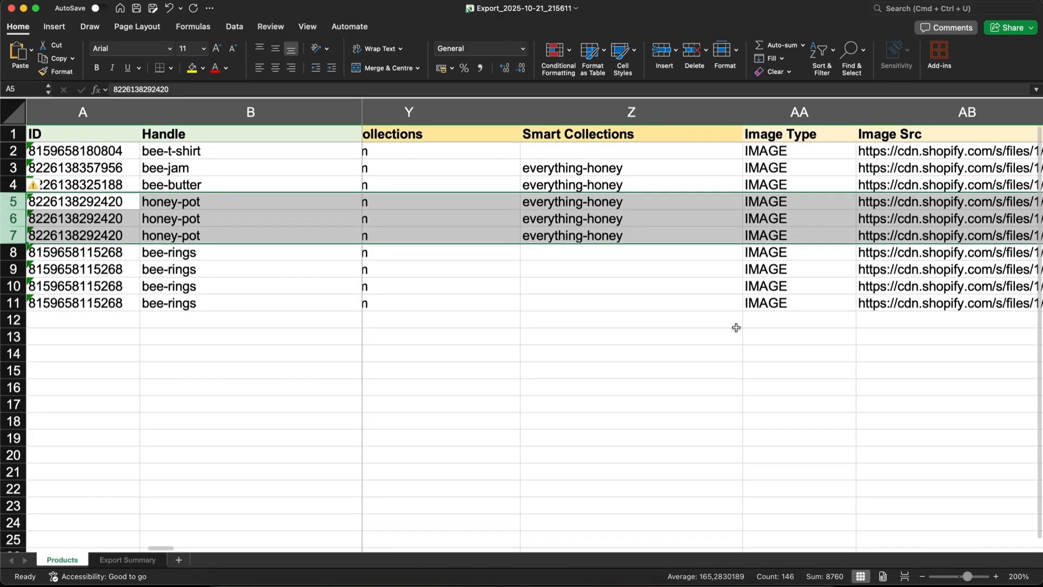
{"action": "scroll", "coordinate": [736, 327], "scroll_direction": "right", "scroll_amount": 3}
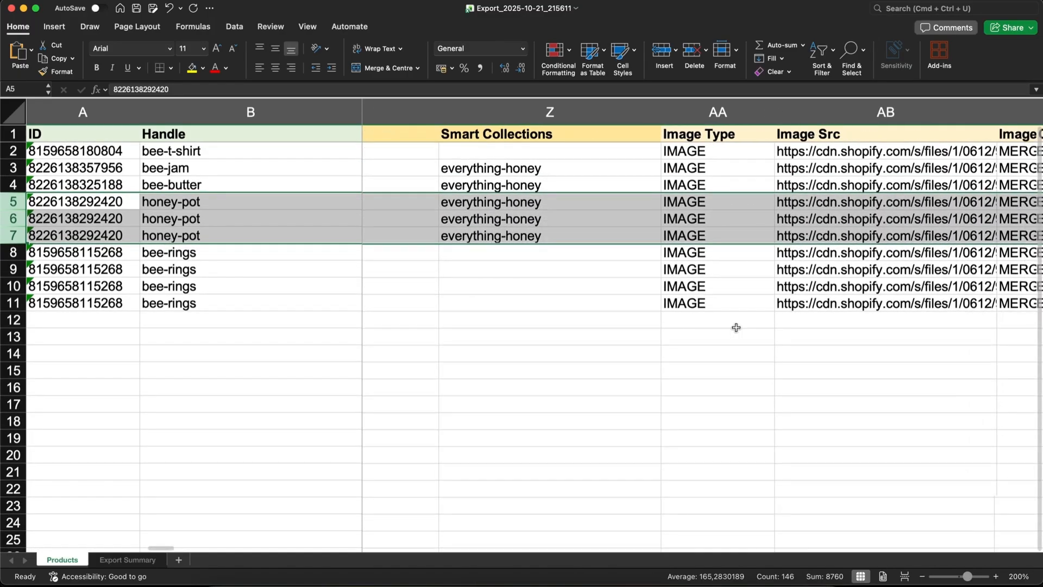
{"action": "scroll", "coordinate": [736, 327], "scroll_direction": "right", "scroll_amount": 1}
Widen the Image Src column to show more of the image URLs and examine the honey-pot rows' entries.
{"action": "left_click", "coordinate": [644, 114]}
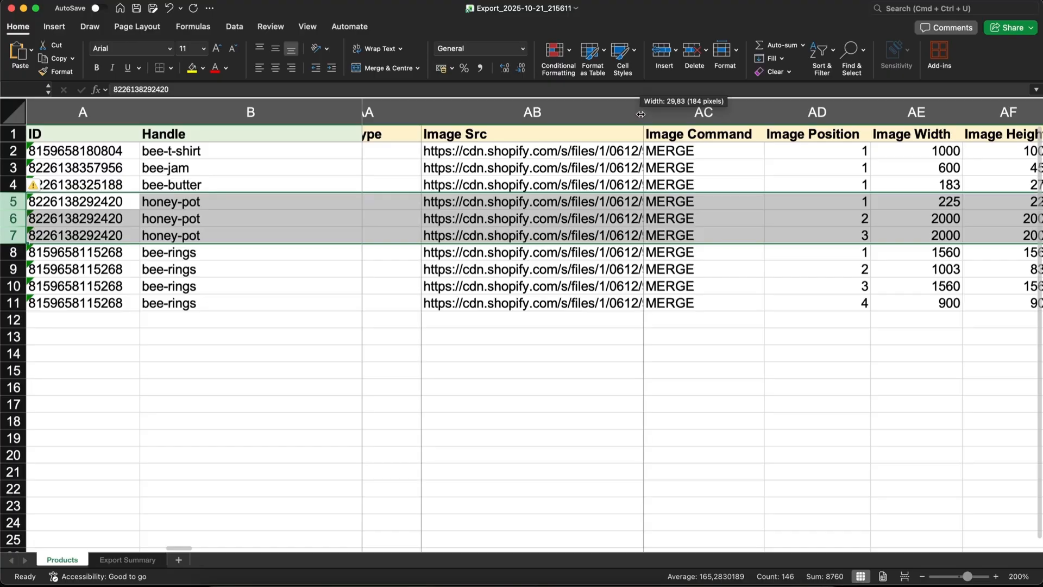
{"action": "left_click_drag", "start_coordinate": [640, 114], "coordinate": [1023, 114]}
{"action": "scroll", "coordinate": [761, 165], "scroll_direction": "right", "scroll_amount": 1}
{"action": "scroll", "coordinate": [761, 164], "scroll_direction": "down", "scroll_amount": 1}
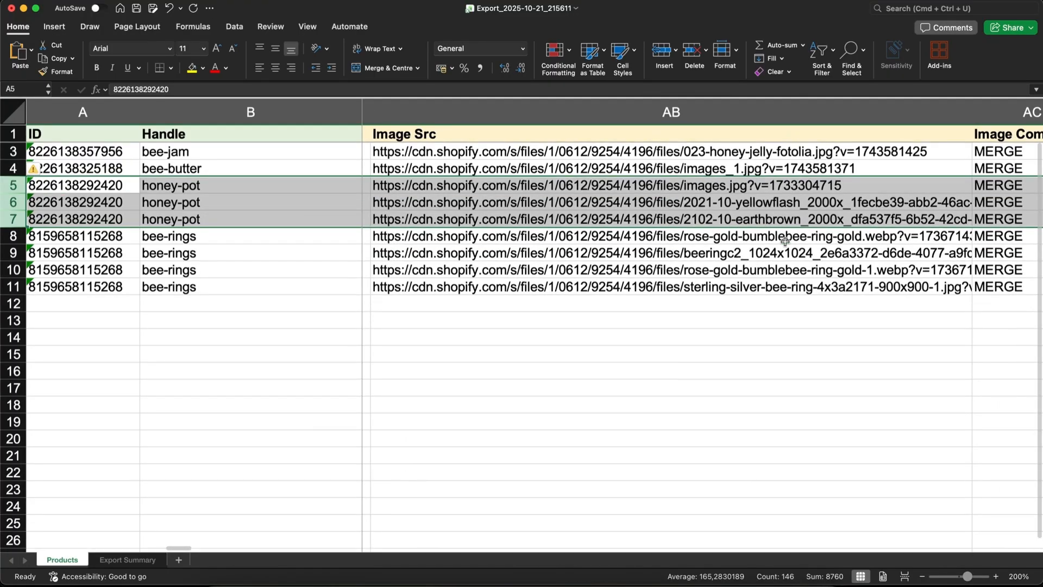
{"action": "left_click", "coordinate": [468, 117]}
{"action": "scroll", "coordinate": [491, 251], "scroll_direction": "up", "scroll_amount": 1}
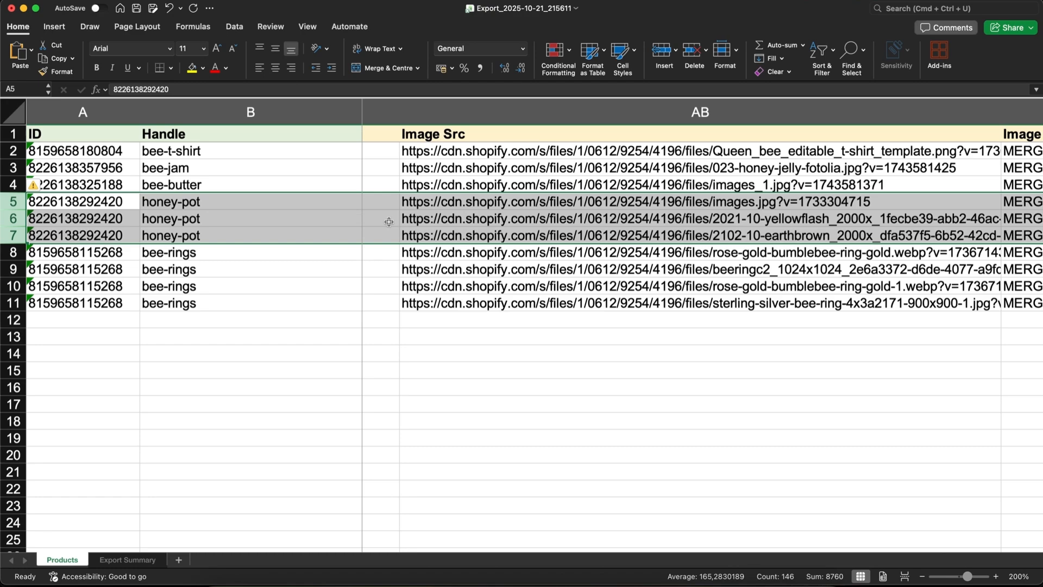
{"action": "scroll", "coordinate": [562, 252], "scroll_direction": "right", "scroll_amount": 3}
{"action": "scroll", "coordinate": [565, 252], "scroll_direction": "left", "scroll_amount": 2}
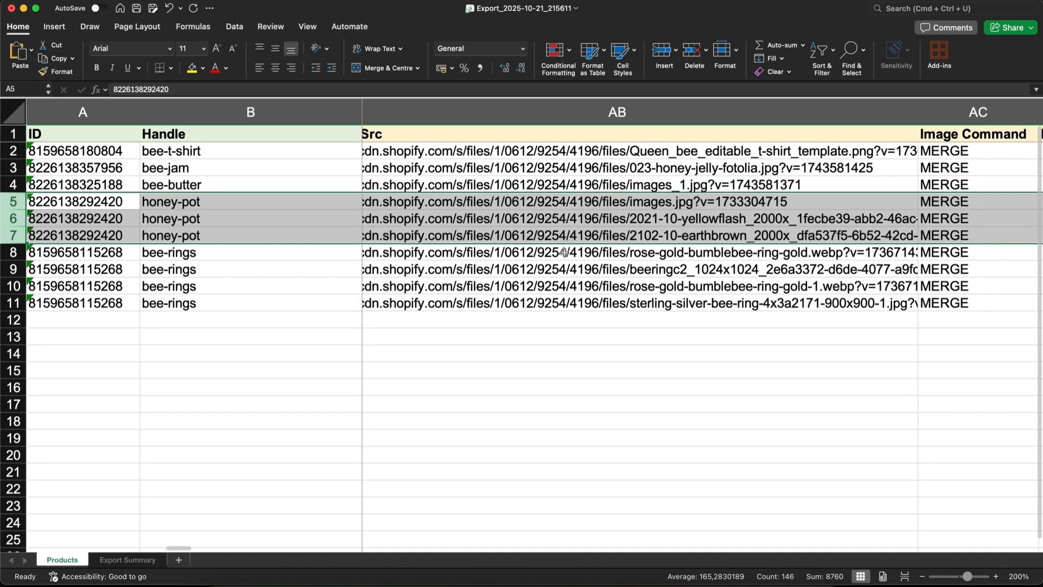
{"action": "scroll", "coordinate": [564, 252], "scroll_direction": "left", "scroll_amount": 2}
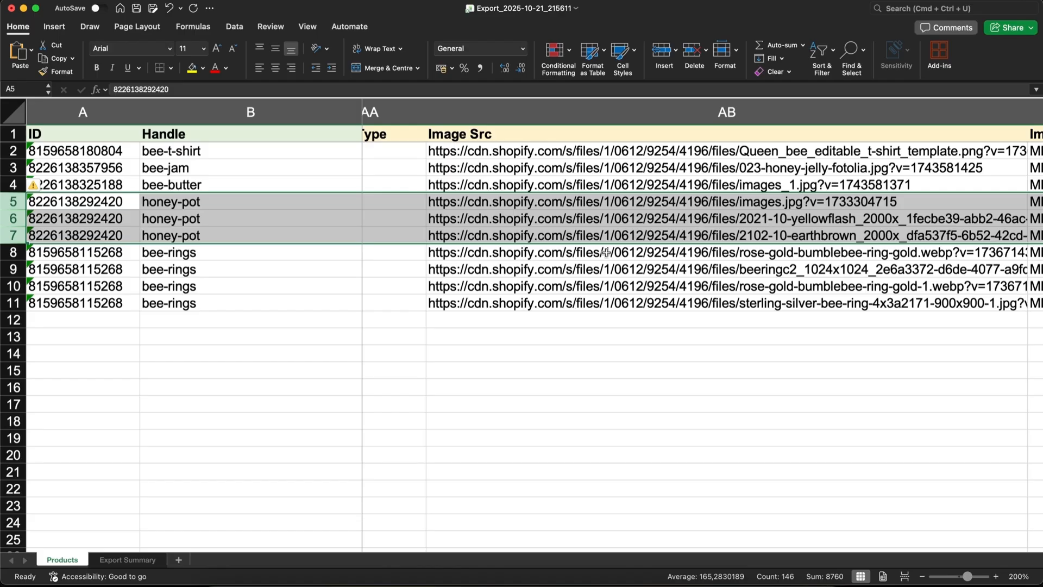
{"action": "scroll", "coordinate": [754, 253], "scroll_direction": "right", "scroll_amount": 8}
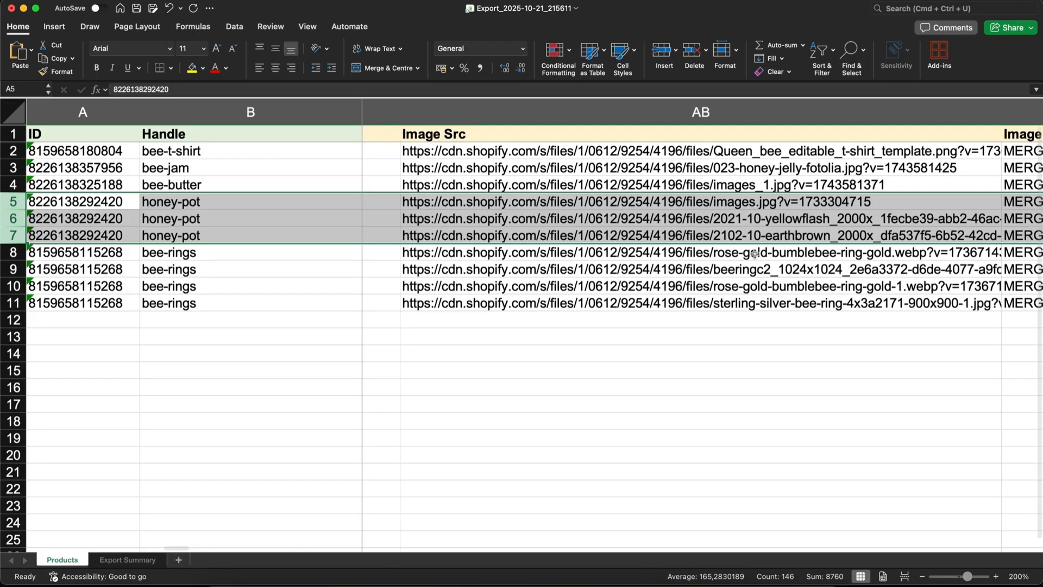
Select the four bee-rings rows 8 to 11 and examine their variant option, SKU and barcode columns.
{"action": "scroll", "coordinate": [754, 253], "scroll_direction": "left", "scroll_amount": 2}
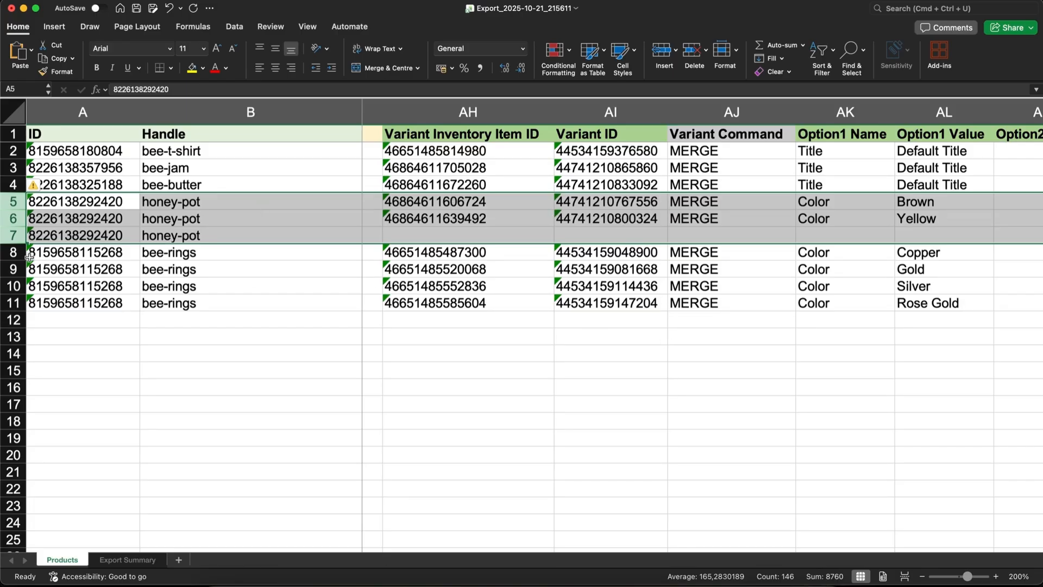
{"action": "left_click_drag", "start_coordinate": [20, 253], "coordinate": [20, 303]}
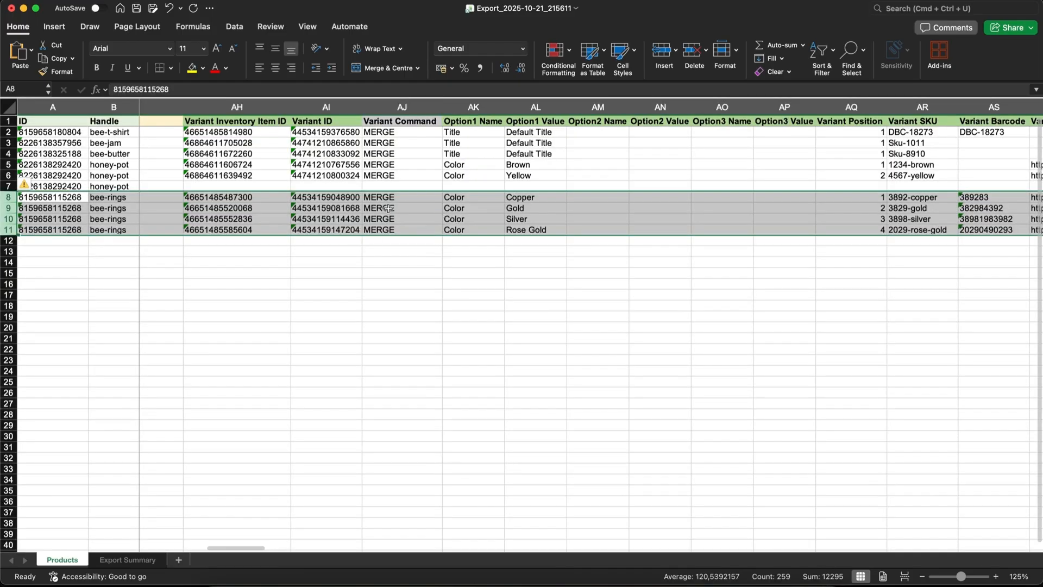
{"action": "scroll", "coordinate": [757, 261], "scroll_direction": "right", "scroll_amount": 5}
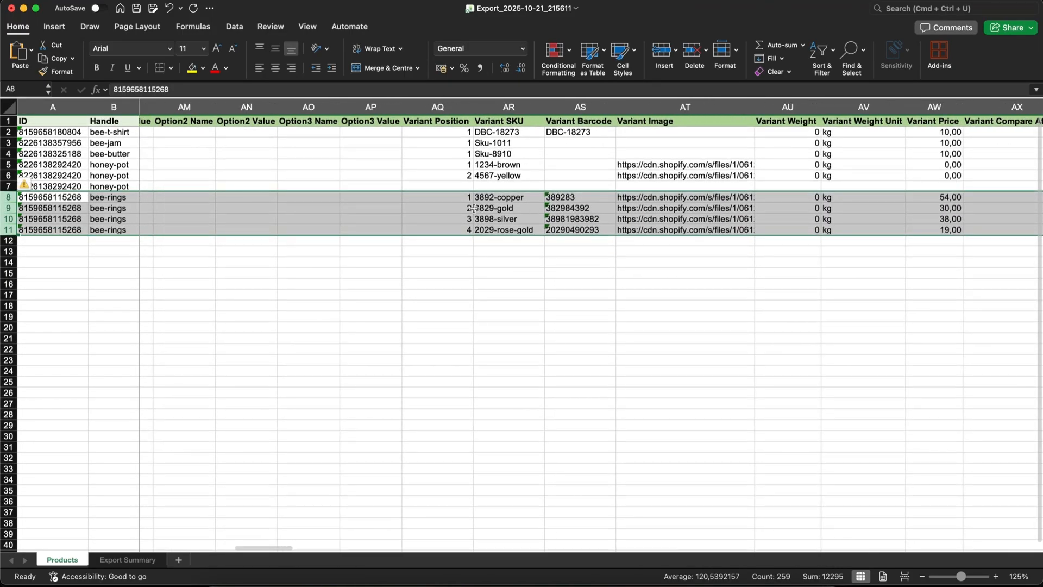
{"action": "scroll", "coordinate": [472, 209], "scroll_direction": "left", "scroll_amount": 4}
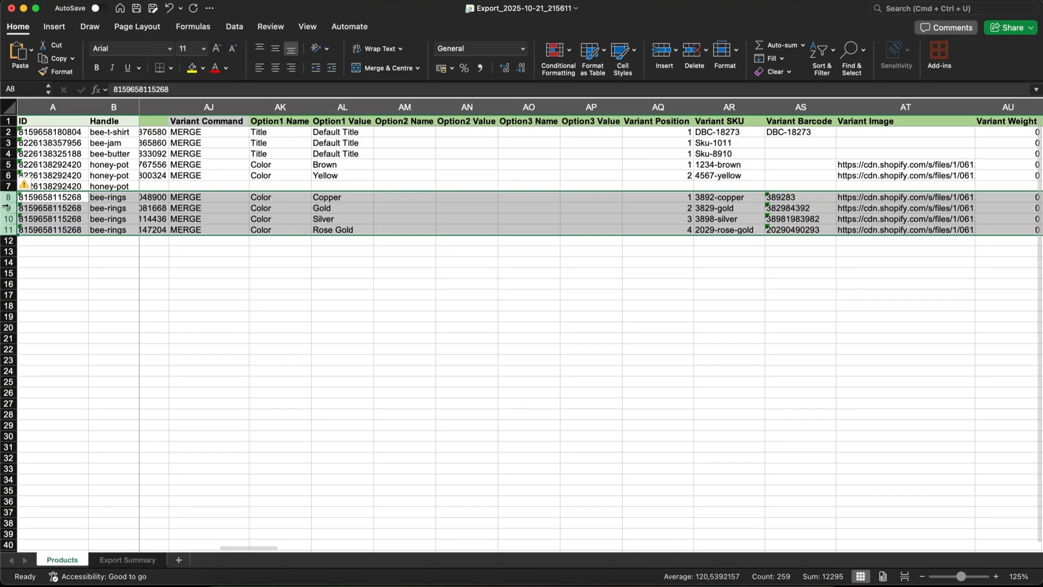
Narrow the selection to row 8 of bee-rings and examine its variant SKU, image, price and inventory columns.
{"action": "key", "text": "shift+Up"}
{"action": "key", "text": "shift+Up"}
{"action": "key", "text": "shift+Up"}
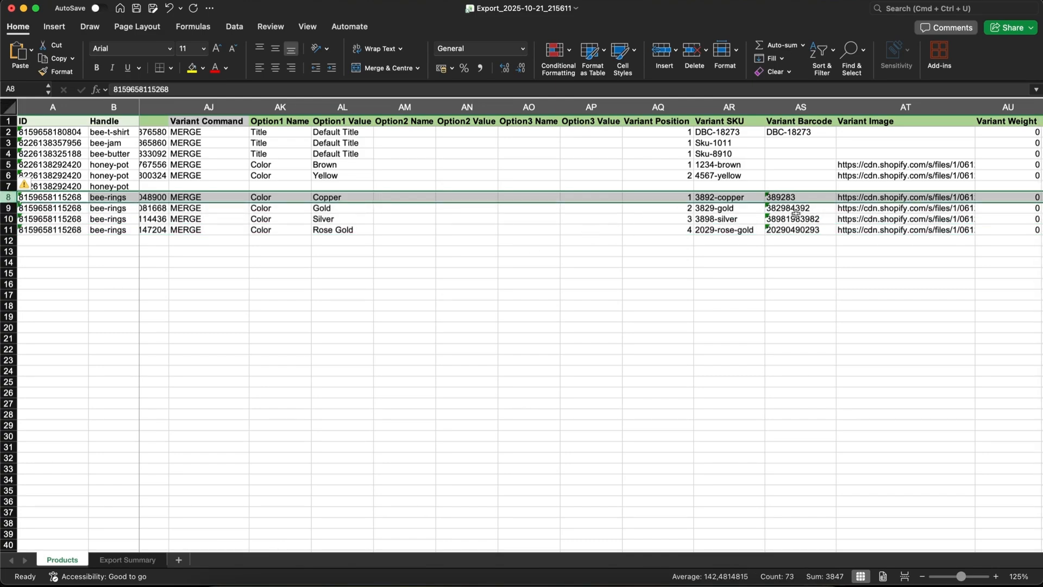
{"action": "scroll", "coordinate": [597, 248], "scroll_direction": "right", "scroll_amount": 2}
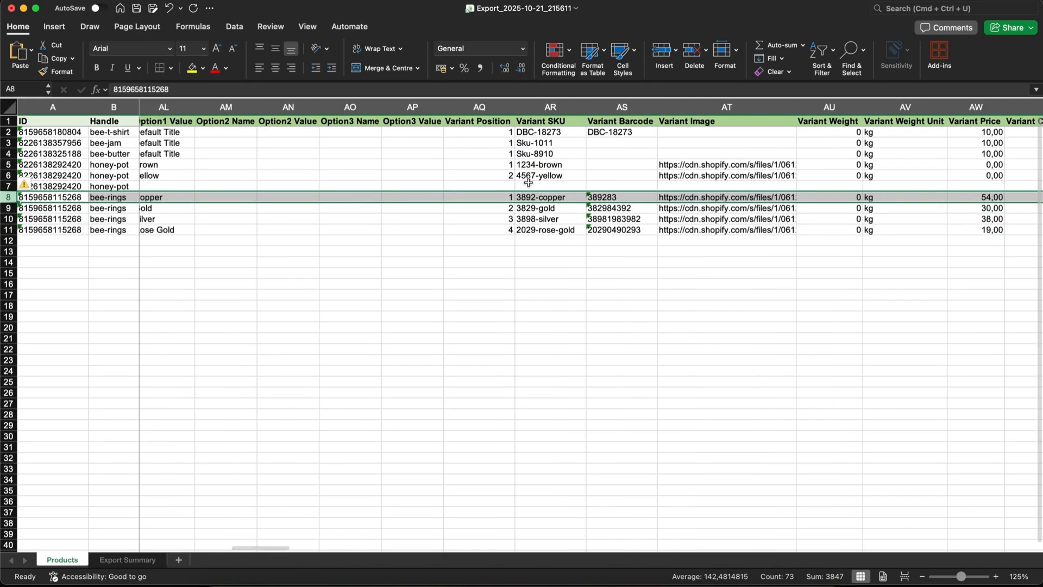
{"action": "scroll", "coordinate": [712, 297], "scroll_direction": "right", "scroll_amount": 2}
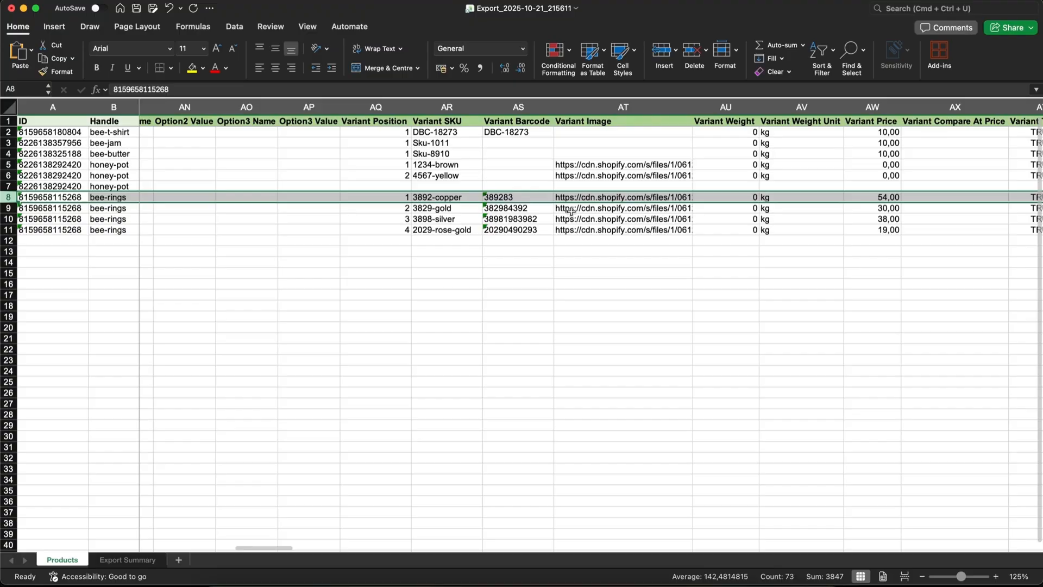
{"action": "scroll", "coordinate": [648, 296], "scroll_direction": "right", "scroll_amount": 10}
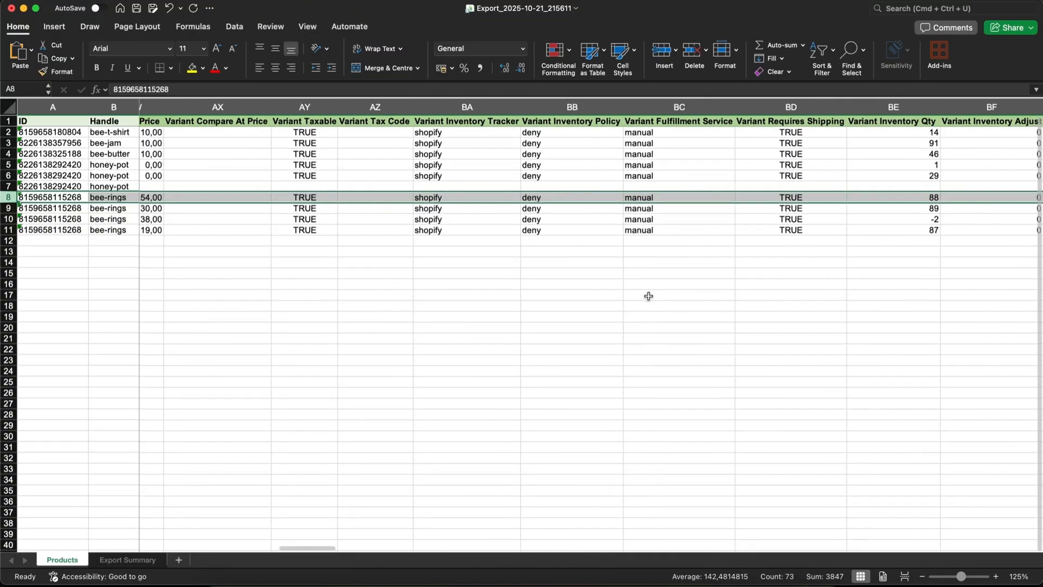
Examine the inventory columns for the Paris, Riga and UK warehouse locations.
{"action": "scroll", "coordinate": [648, 296], "scroll_direction": "right", "scroll_amount": 7}
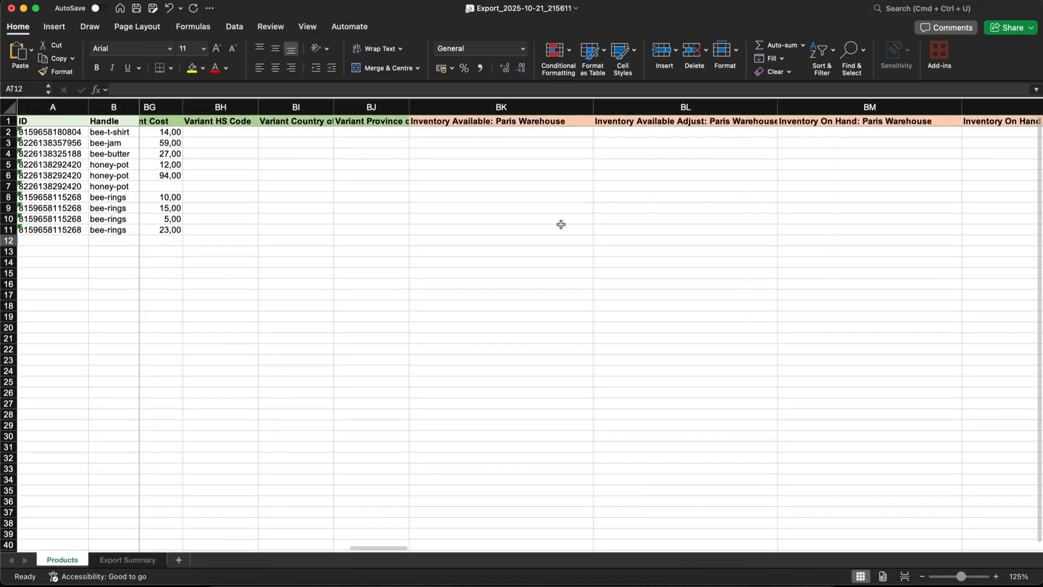
{"action": "scroll", "coordinate": [582, 186], "scroll_direction": "right", "scroll_amount": 3}
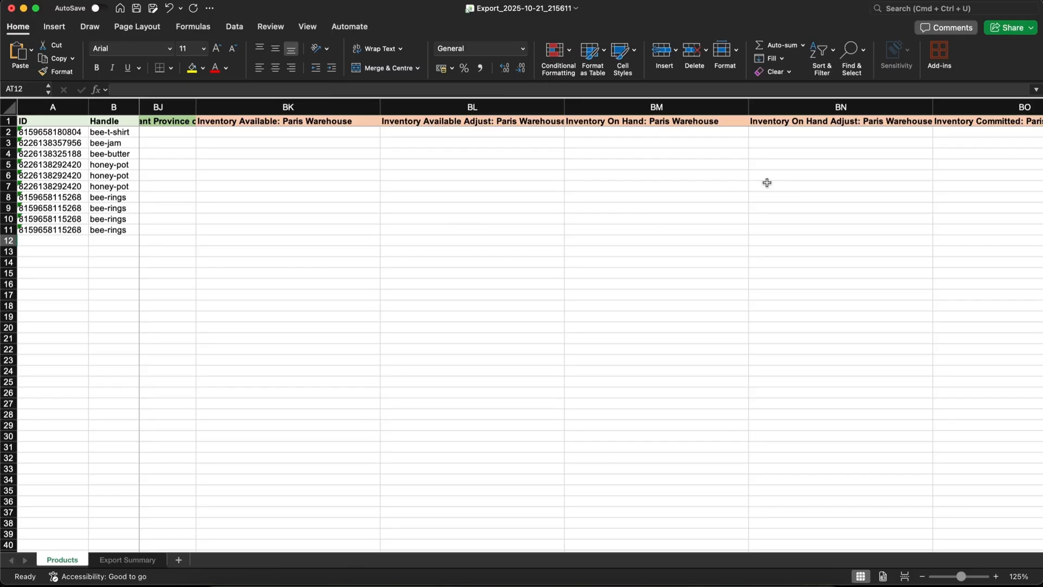
{"action": "scroll", "coordinate": [543, 202], "scroll_direction": "right", "scroll_amount": 10}
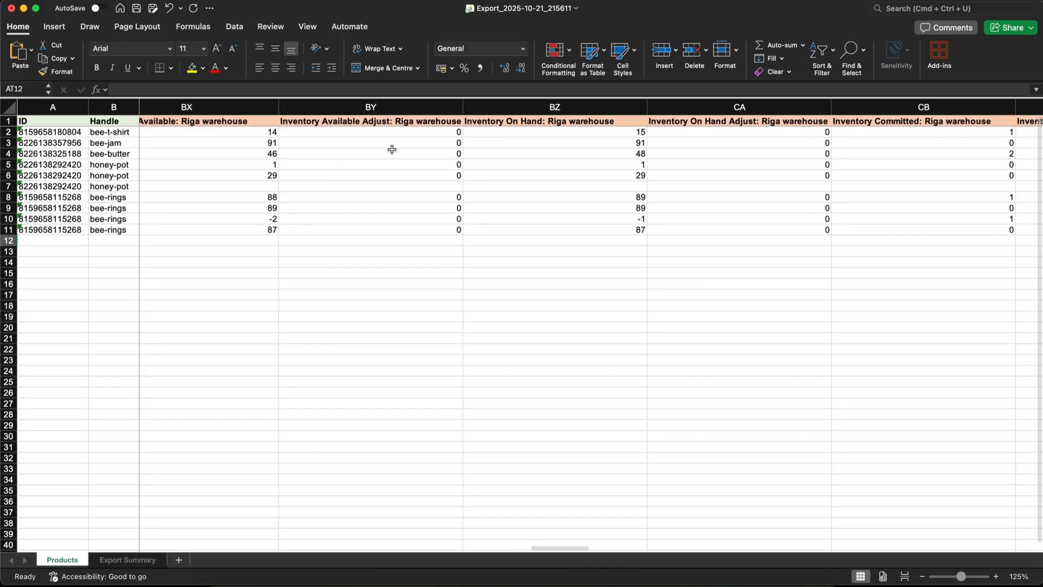
{"action": "scroll", "coordinate": [699, 249], "scroll_direction": "right", "scroll_amount": 10}
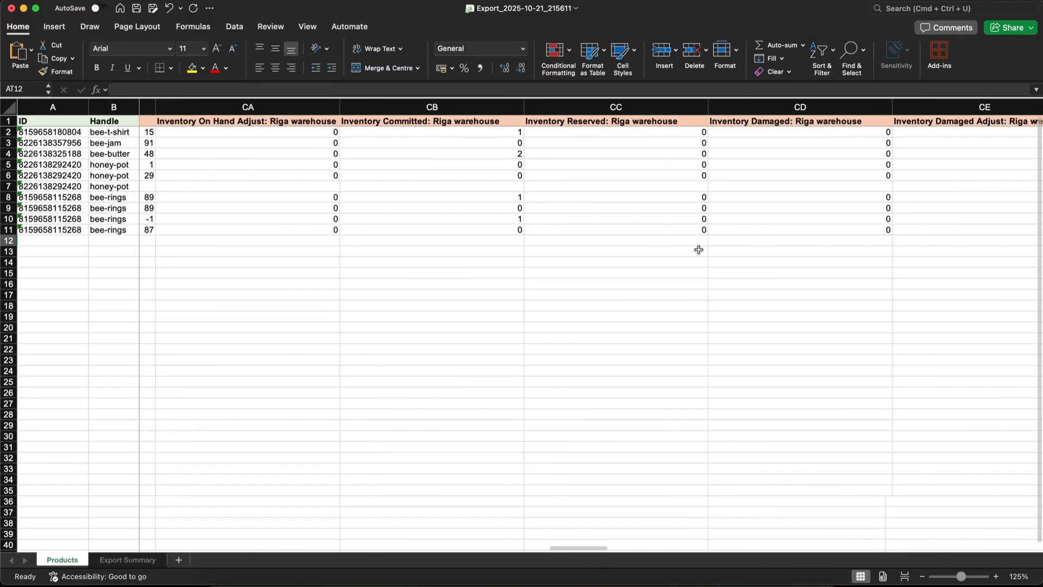
{"action": "scroll", "coordinate": [700, 250], "scroll_direction": "right", "scroll_amount": 15}
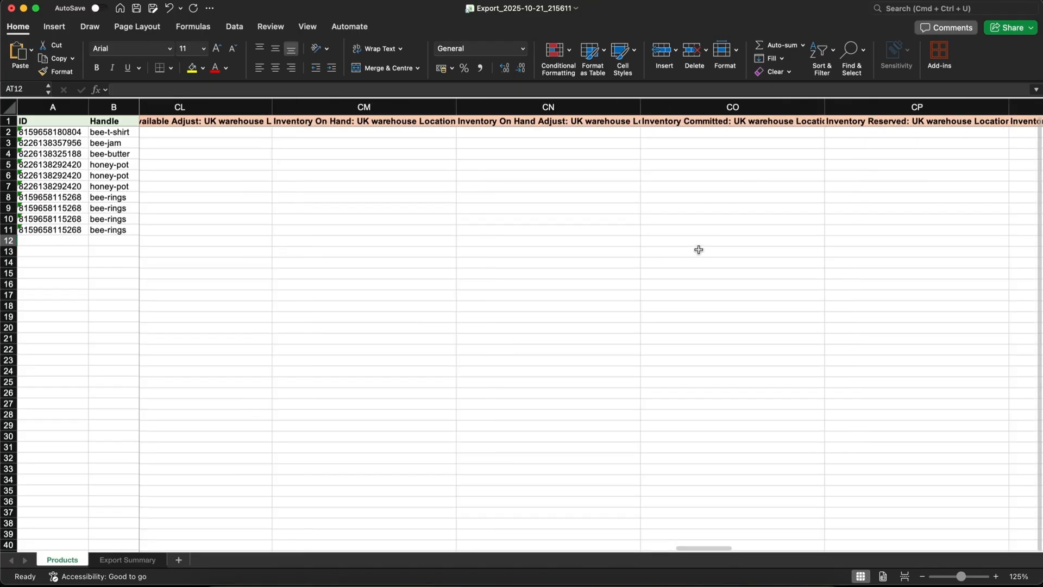
Examine the title_tag and description_tag metafield columns, selecting them together and individually.
{"action": "scroll", "coordinate": [699, 250], "scroll_direction": "right", "scroll_amount": 5}
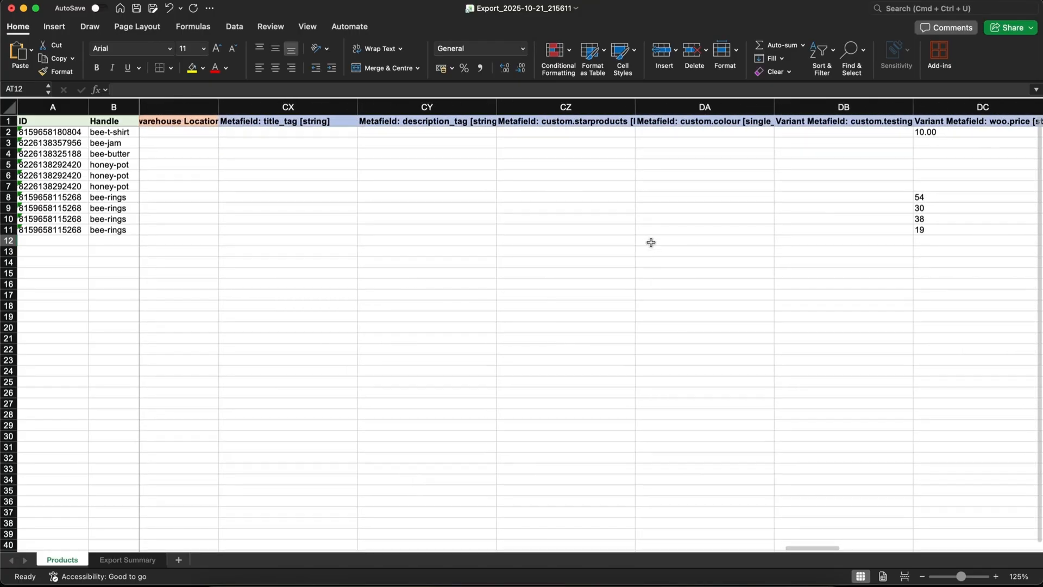
{"action": "scroll", "coordinate": [523, 205], "scroll_direction": "left", "scroll_amount": 3}
{"action": "left_click", "coordinate": [489, 251]}
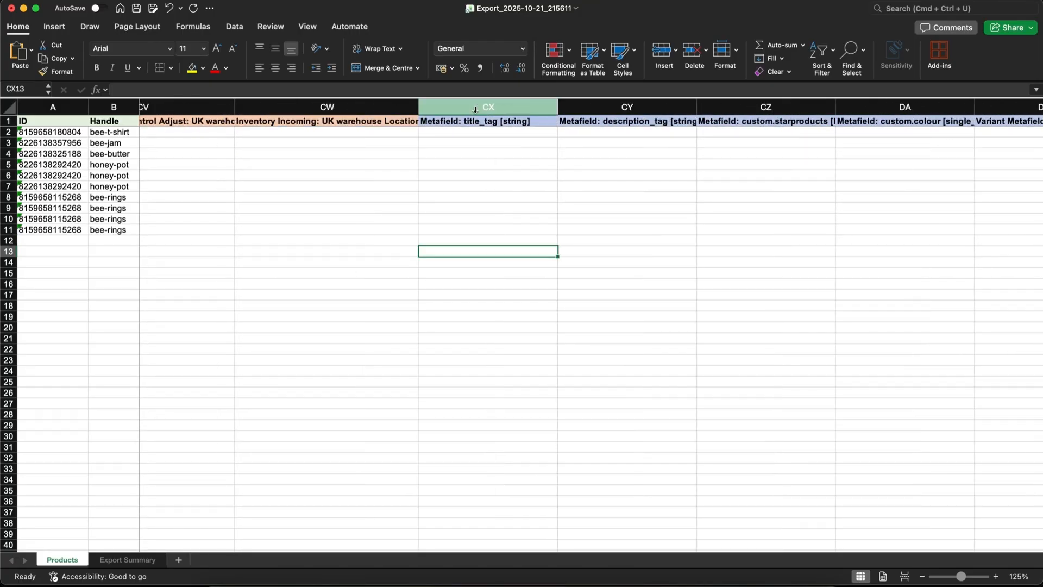
{"action": "left_click_drag", "start_coordinate": [475, 110], "coordinate": [616, 108]}
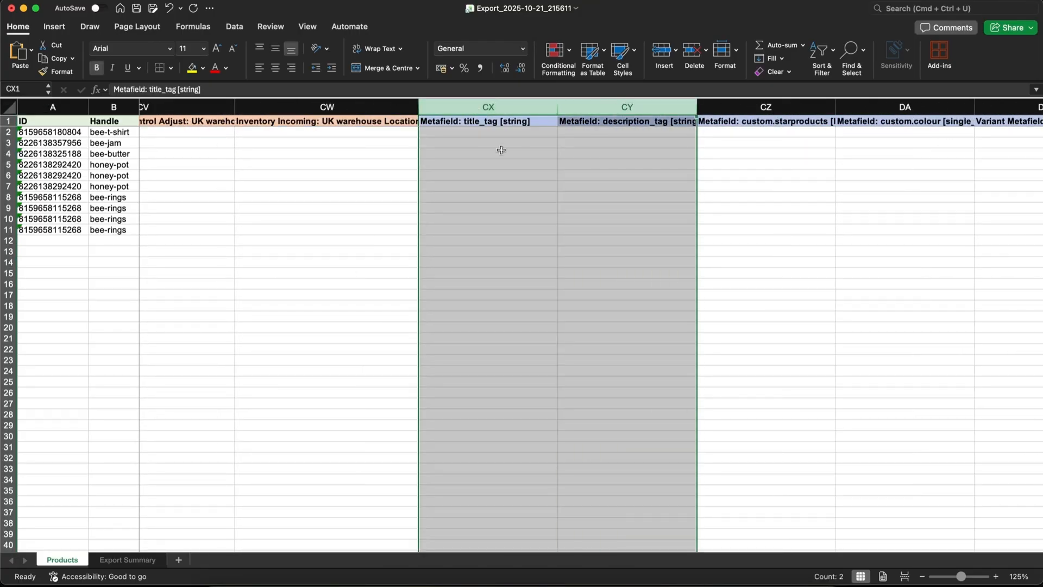
{"action": "left_click", "coordinate": [450, 101]}
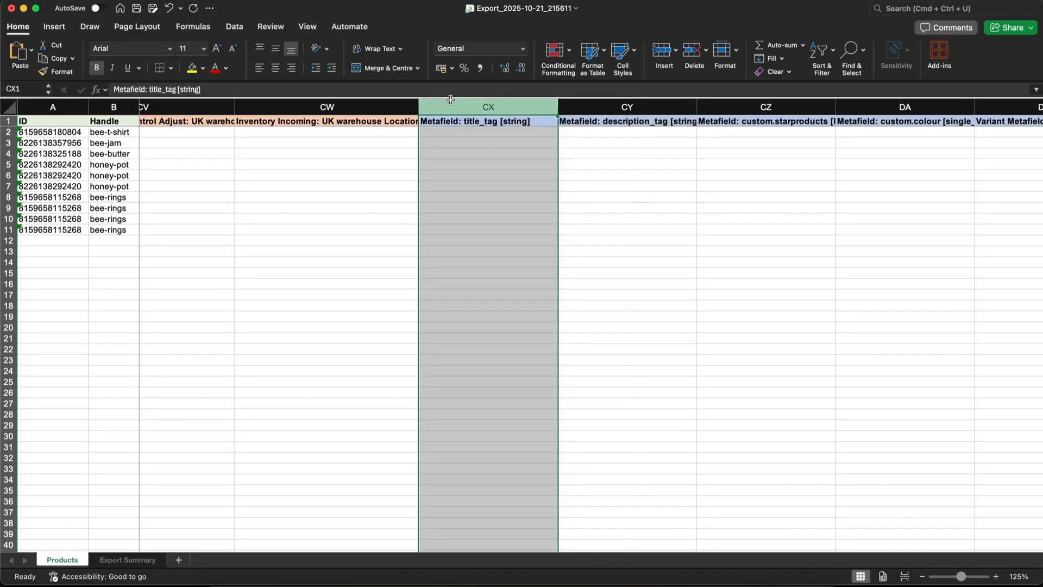
{"action": "left_click", "coordinate": [591, 111]}
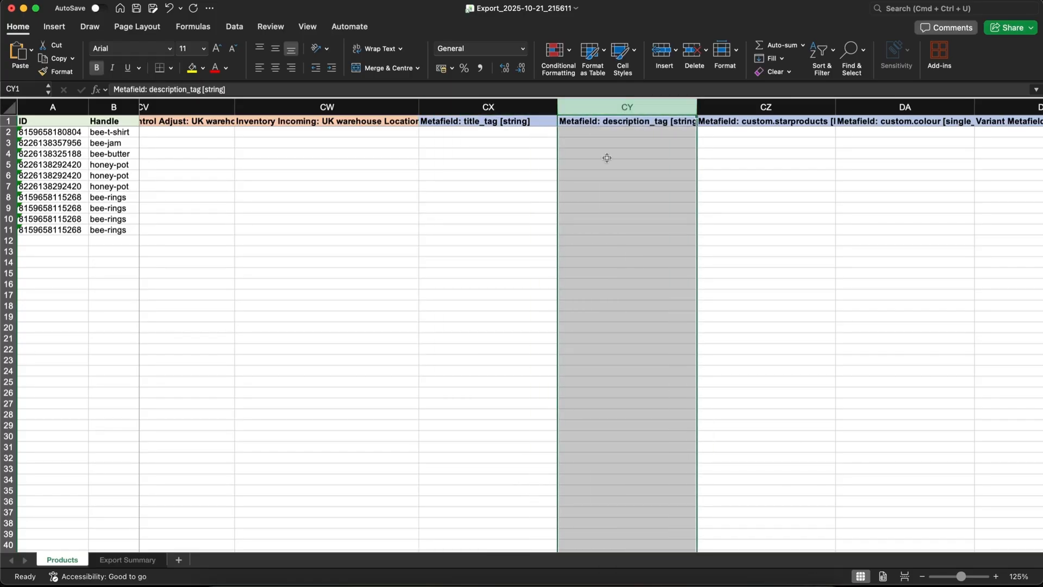
{"action": "left_click", "coordinate": [463, 151]}
{"action": "left_click", "coordinate": [469, 109]}
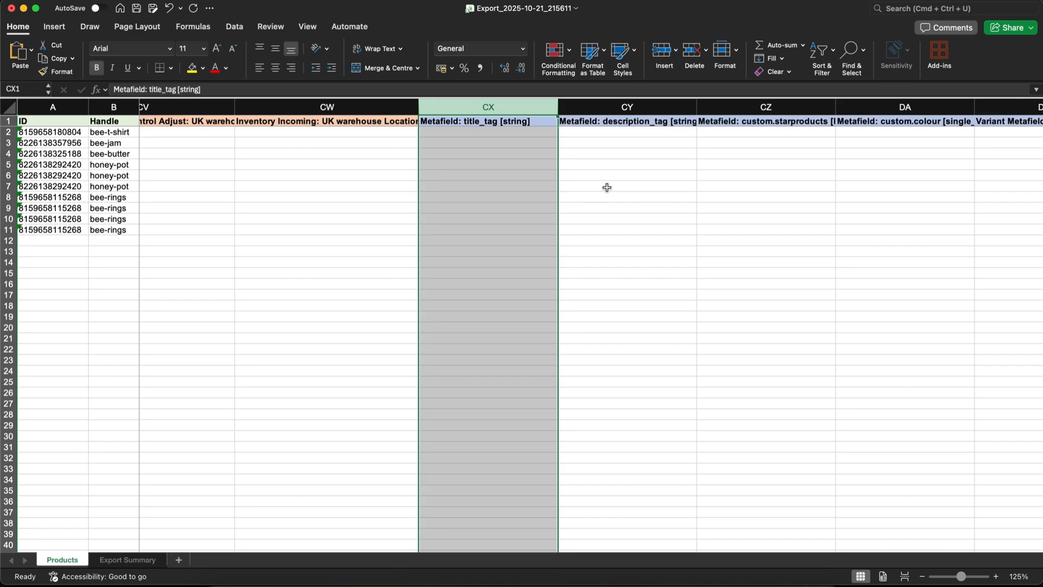
{"action": "left_click", "coordinate": [616, 107]}
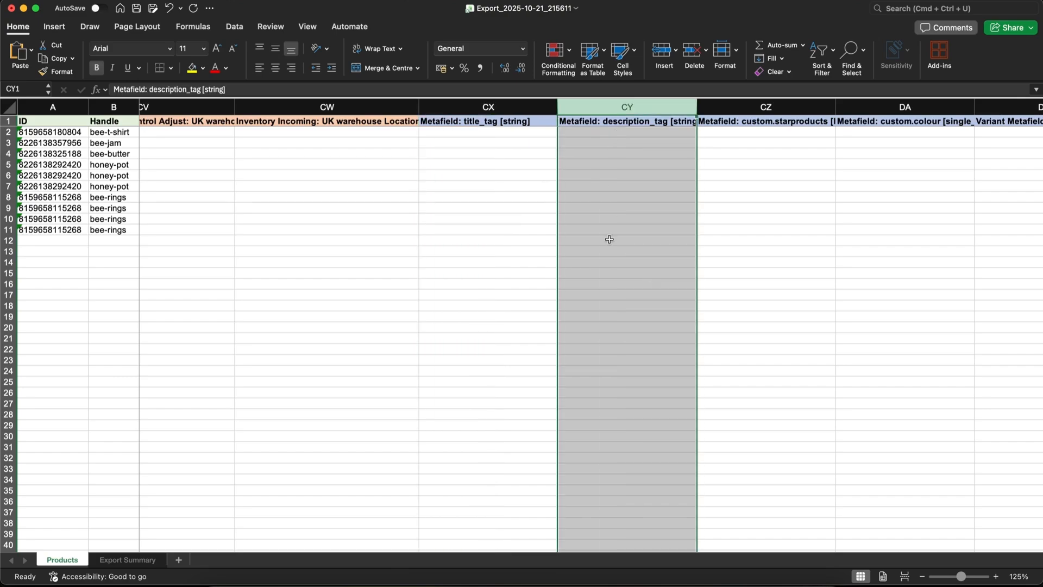
Examine the custom, variant and woo metafield columns that follow description_tag.
{"action": "scroll", "coordinate": [609, 239], "scroll_direction": "right", "scroll_amount": 6}
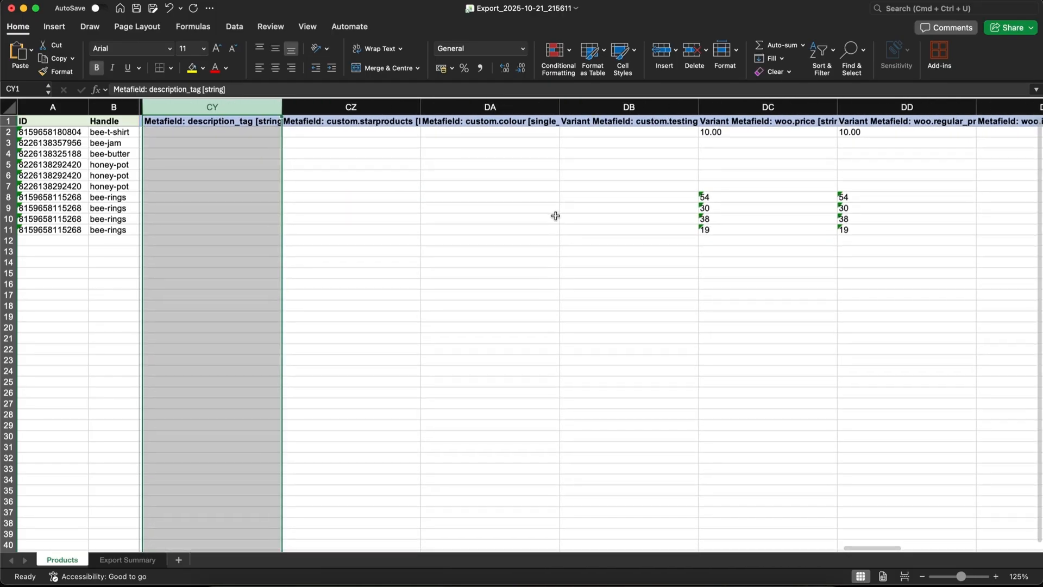
{"action": "left_click", "coordinate": [555, 216]}
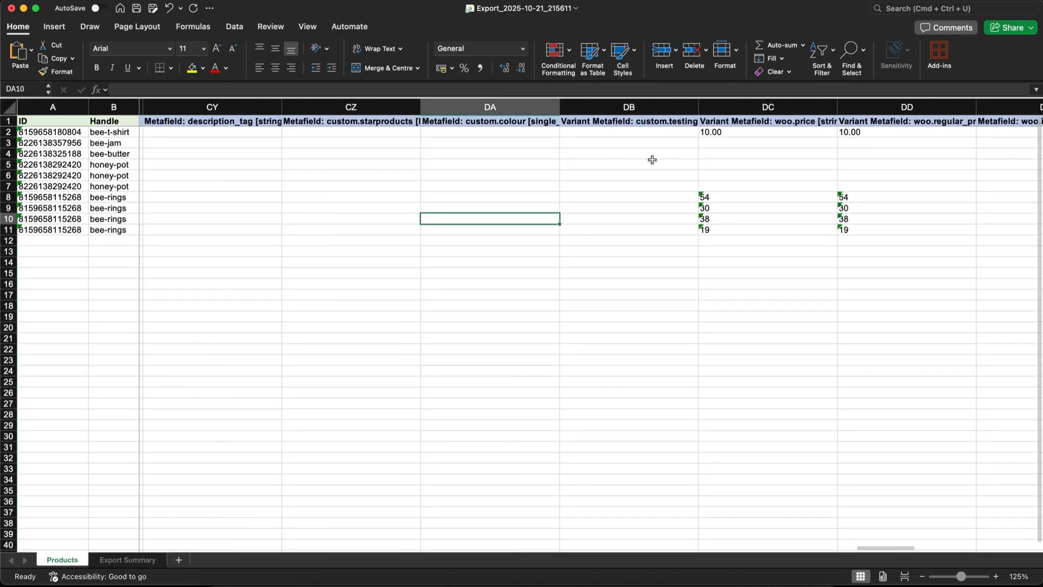
{"action": "left_click", "coordinate": [652, 163]}
{"action": "scroll", "coordinate": [736, 217], "scroll_direction": "right", "scroll_amount": 2}
{"action": "scroll", "coordinate": [736, 216], "scroll_direction": "right", "scroll_amount": 6}
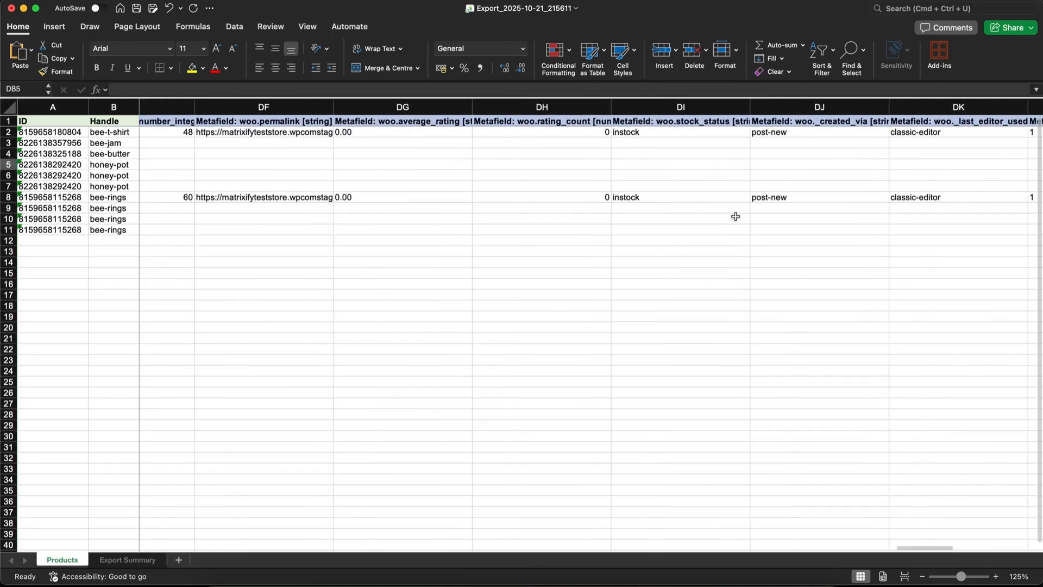
Examine the woo._created_via metafield column and the first product columns, and open the Export Summary sheet.
{"action": "left_click", "coordinate": [607, 104]}
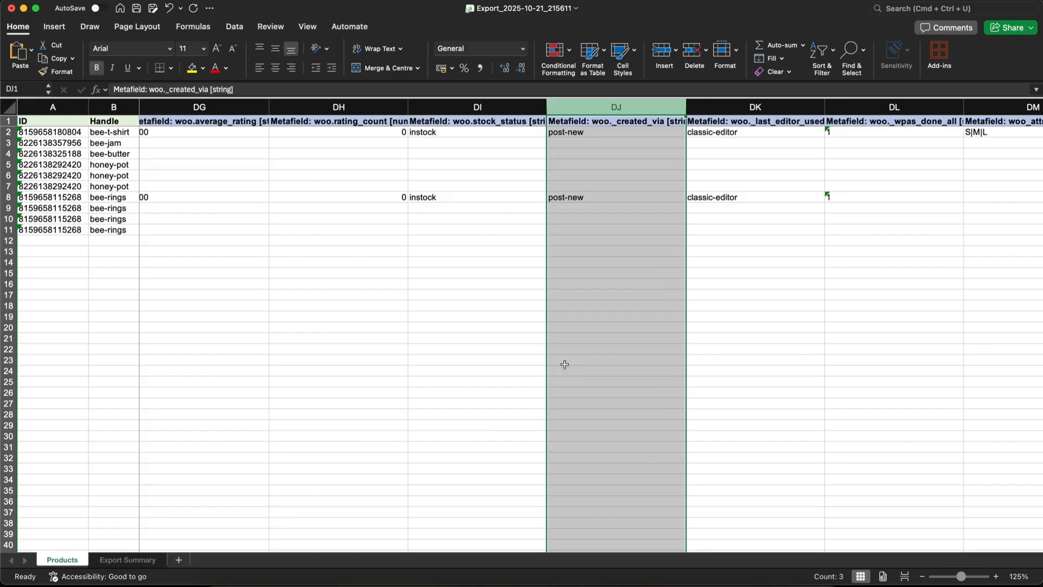
{"action": "scroll", "coordinate": [565, 364], "scroll_direction": "left", "scroll_amount": 20}
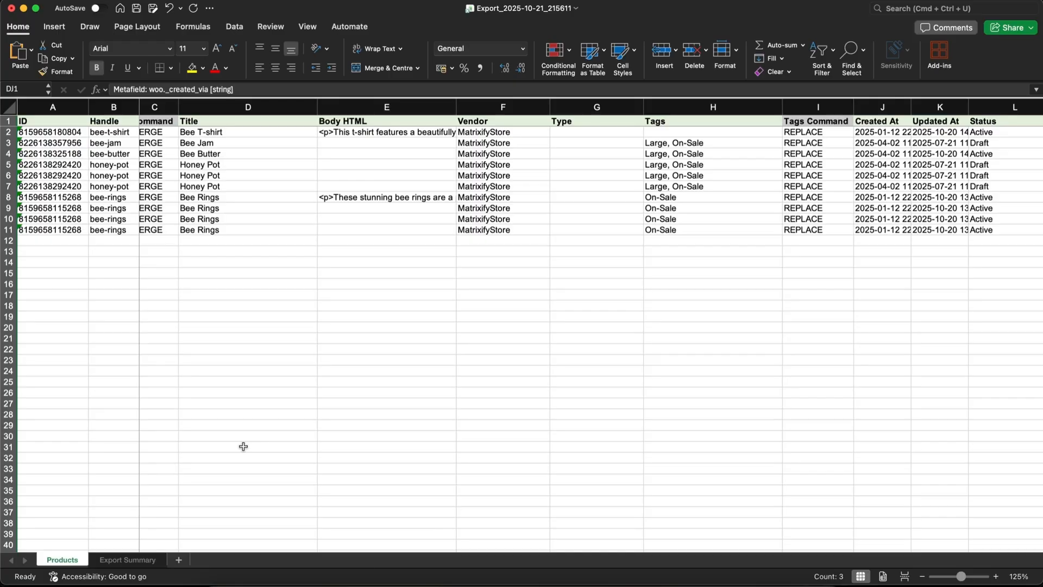
{"action": "left_click", "coordinate": [128, 560]}
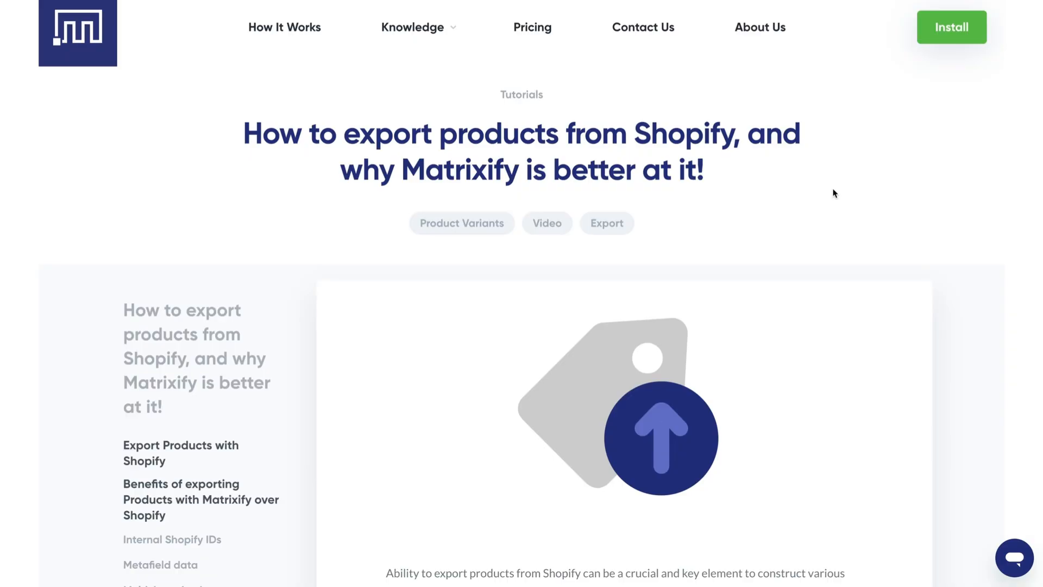
Read through the Matrixify website's product export tutorial, covering the benefits over Shopify's export, creating a new export and selecting columns.
{"action": "scroll", "coordinate": [834, 193], "scroll_direction": "down", "scroll_amount": 15}
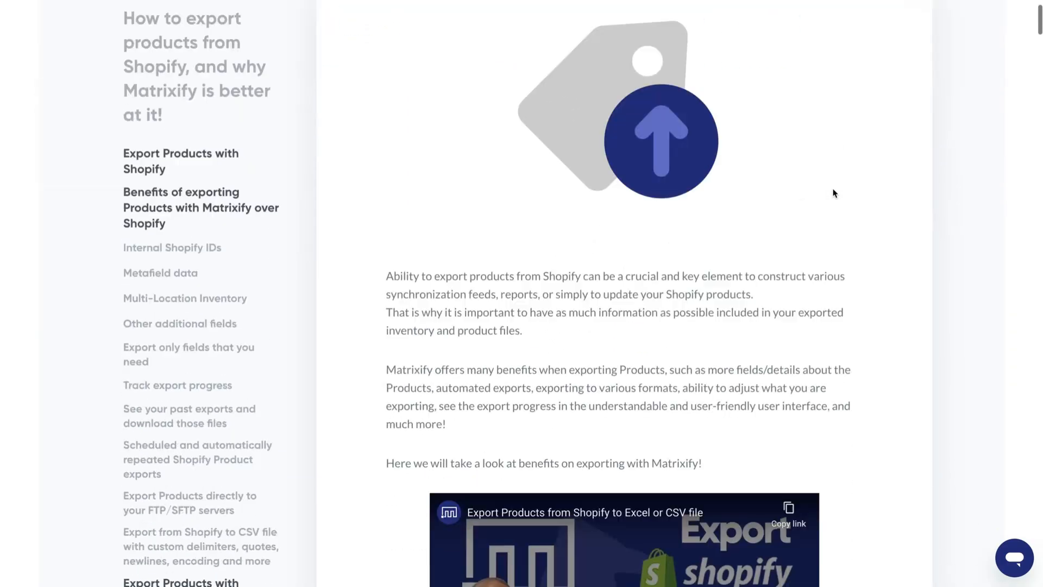
{"action": "scroll", "coordinate": [833, 193], "scroll_direction": "down", "scroll_amount": 13}
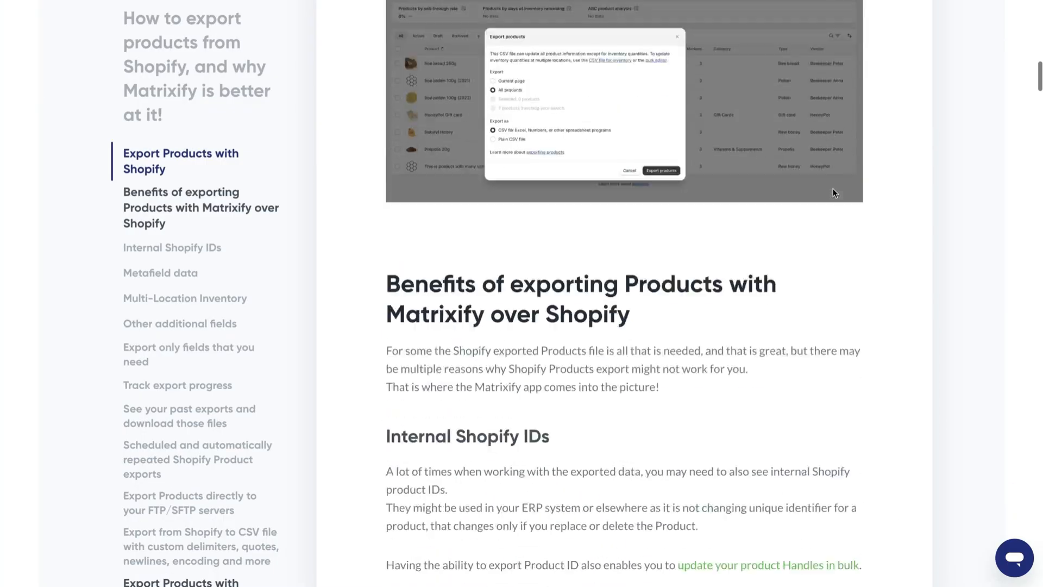
{"action": "scroll", "coordinate": [833, 189], "scroll_direction": "down", "scroll_amount": 16}
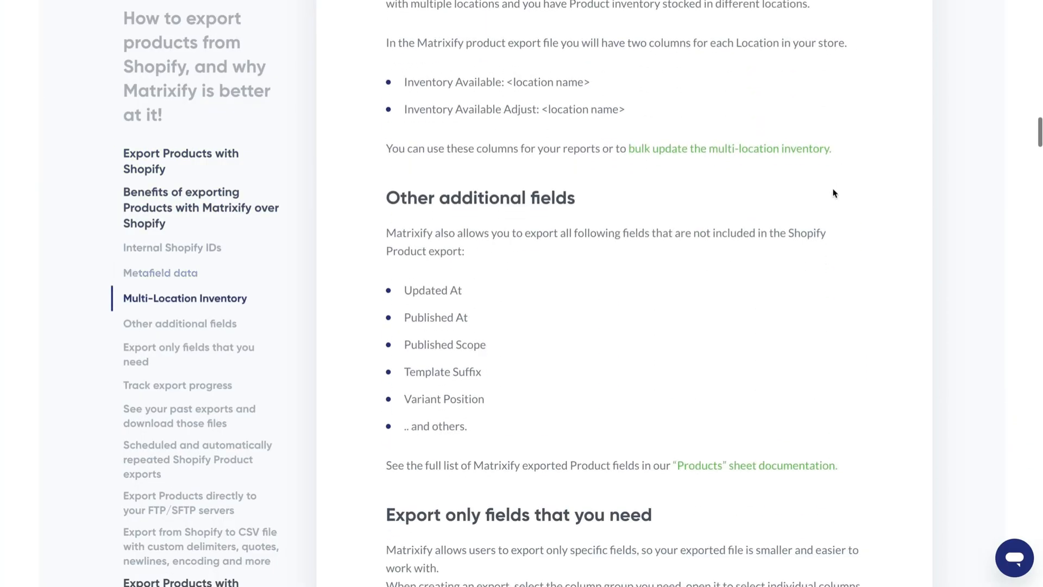
{"action": "scroll", "coordinate": [833, 192], "scroll_direction": "down", "scroll_amount": 16}
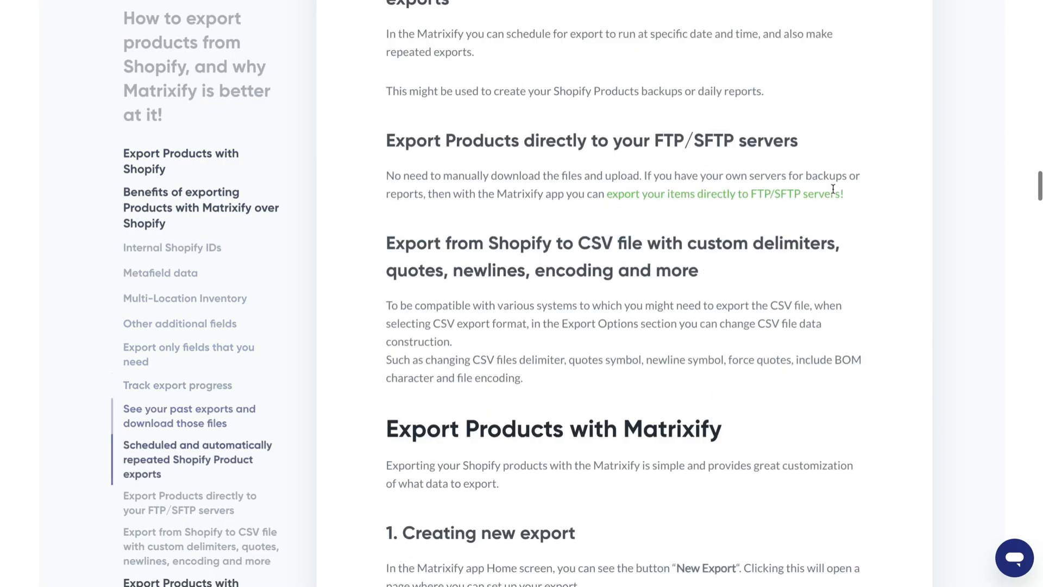
{"action": "scroll", "coordinate": [834, 193], "scroll_direction": "down", "scroll_amount": 16}
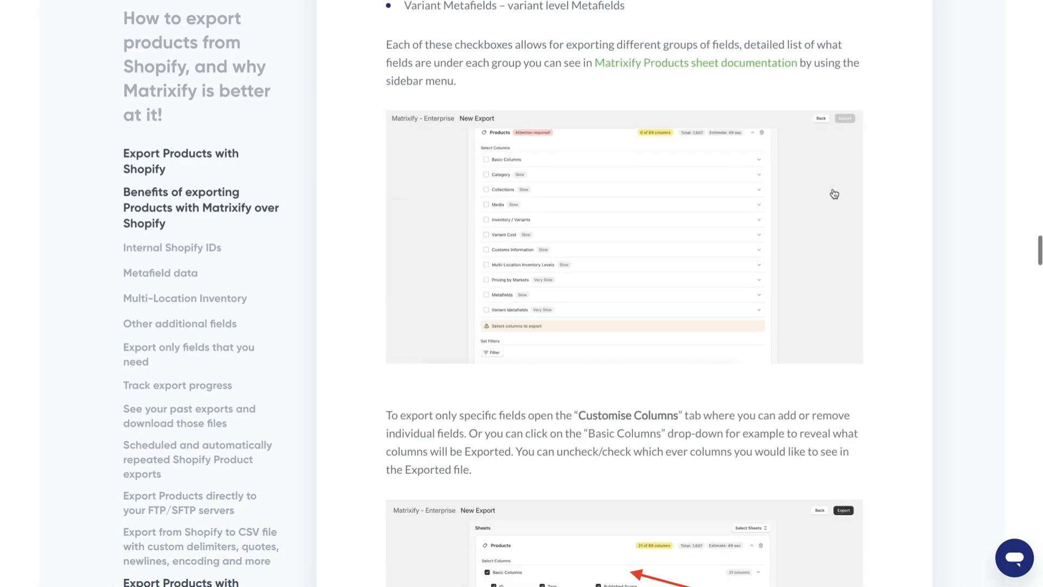
{"action": "scroll", "coordinate": [834, 194], "scroll_direction": "down", "scroll_amount": 12}
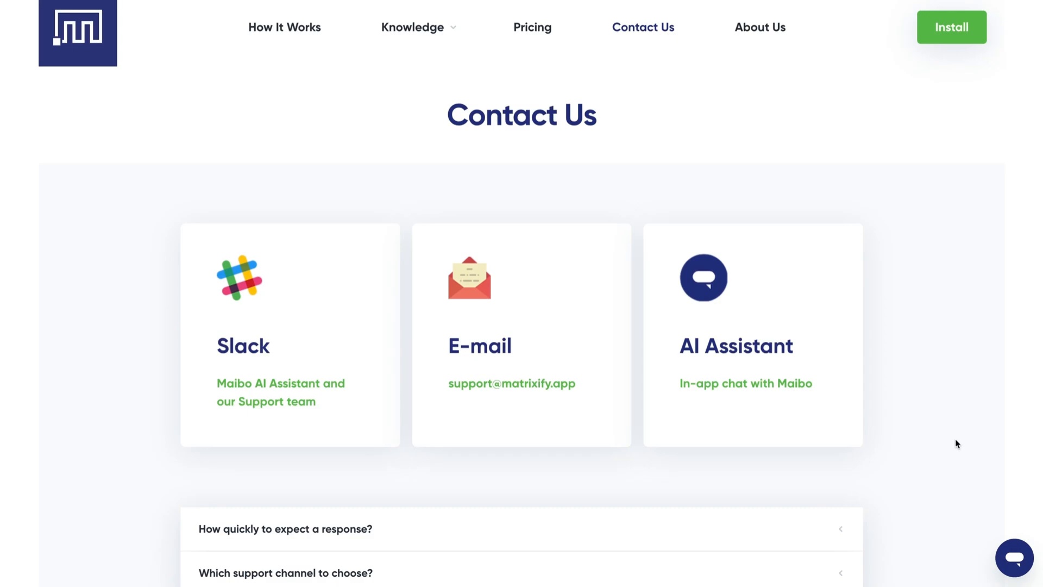
Open the AI assistant support chat from the Matrixify Contact Us page.
{"action": "left_click", "coordinate": [1014, 558]}
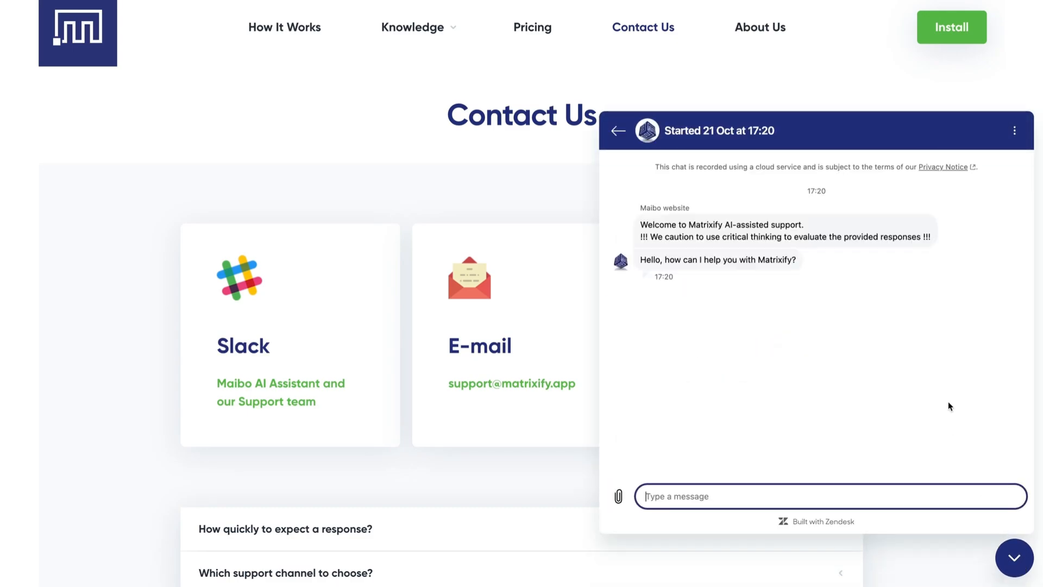